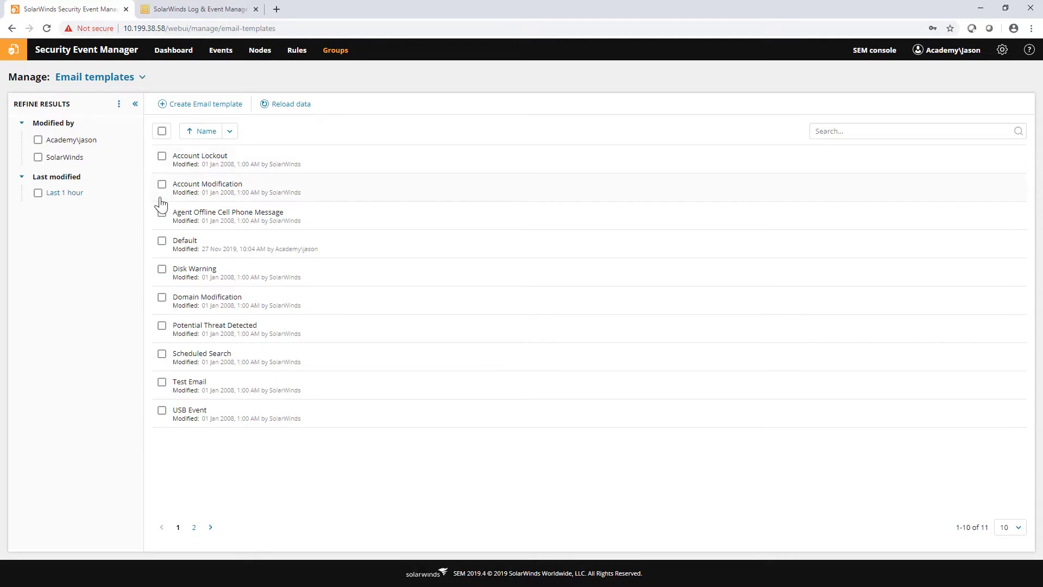
Step: Select the Default template in the Email templates list
left_click(162, 241)
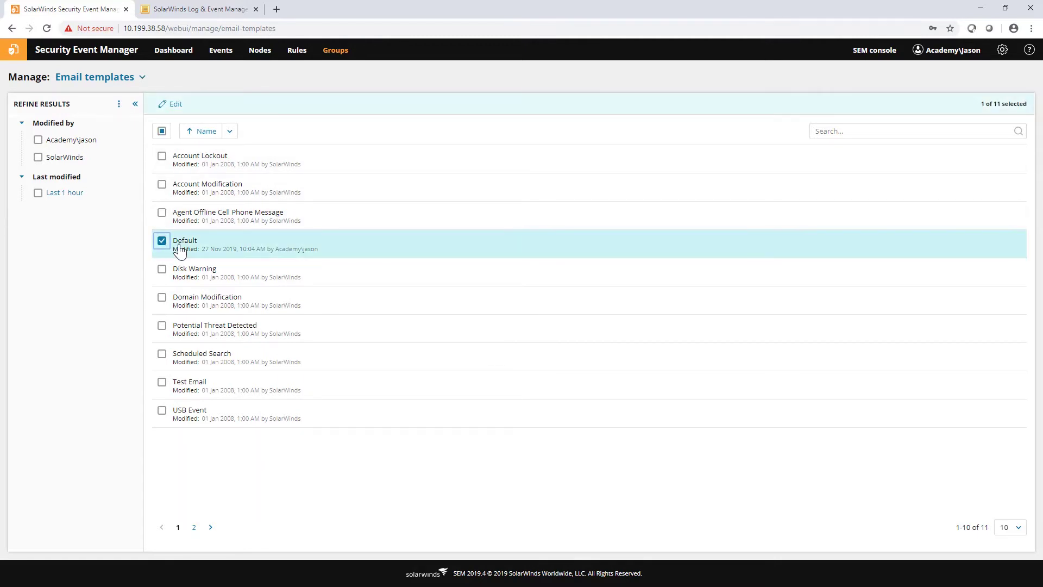
Step: Open the Default template's edit dialog and put the caret at the end of its message
left_click(175, 106)
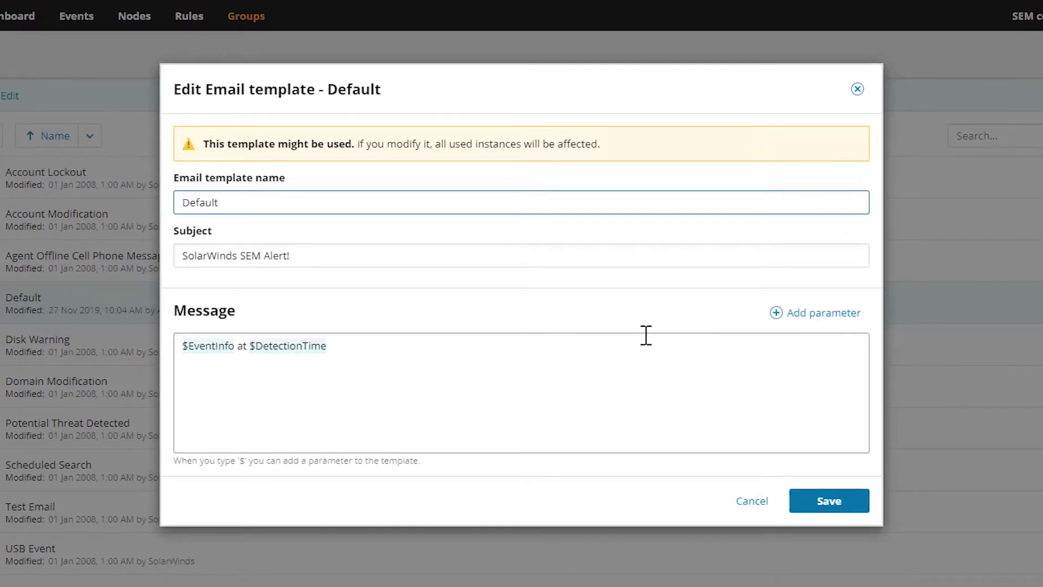
left_click(265, 196)
left_click(394, 361)
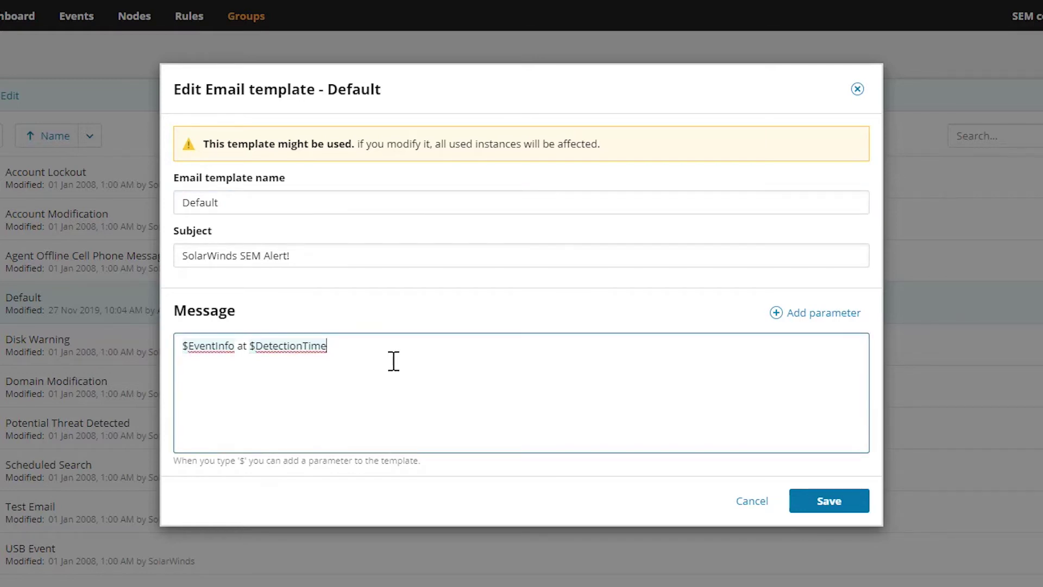
Step: Add a new message line 'Source Account: $SourceAccount' using the parameter popup
key("Return")
type("Source Account")
type(": $")
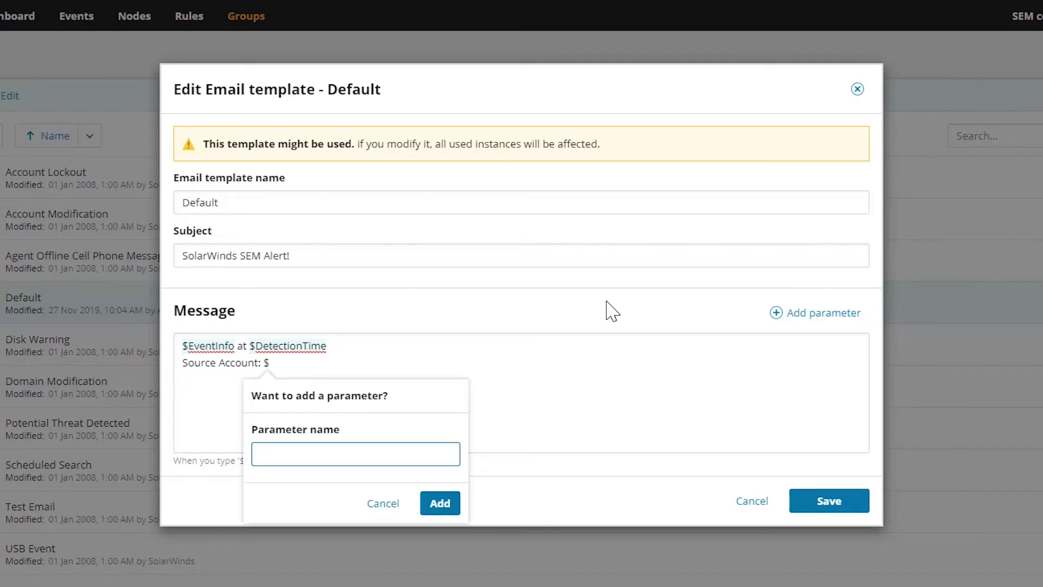
type("SourceAccount")
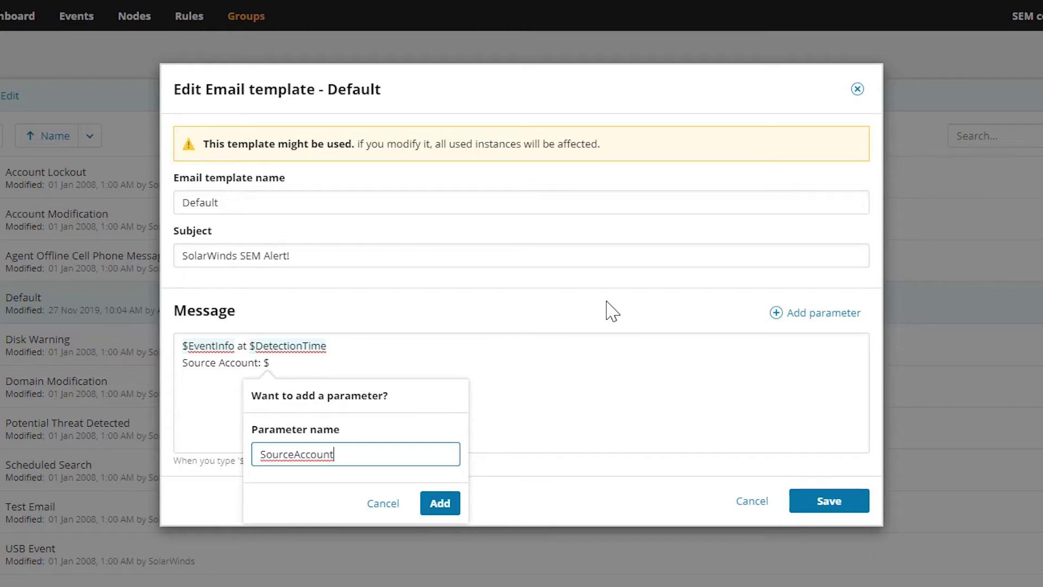
left_click(450, 504)
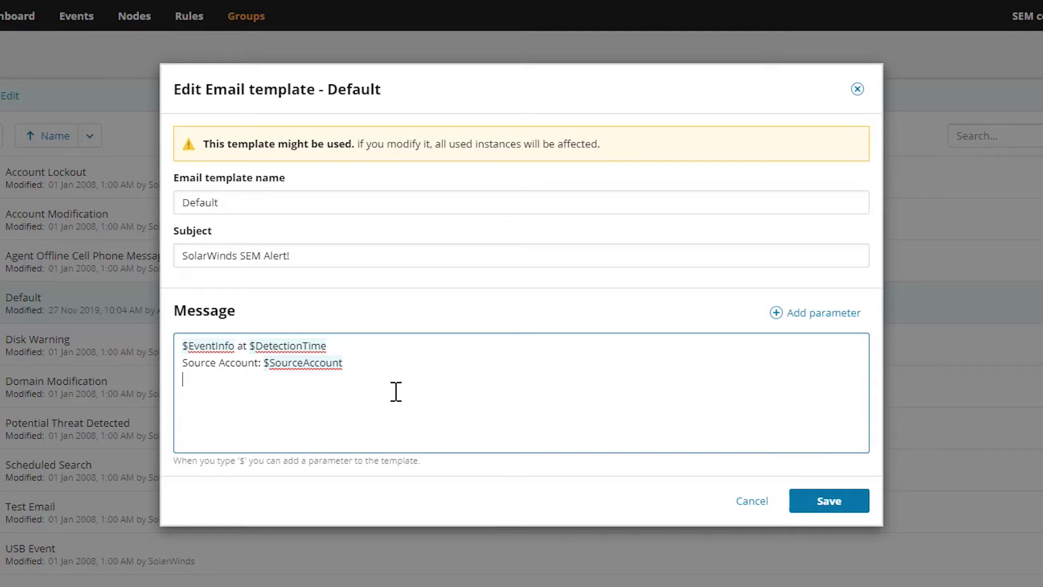
Step: Add a 'Rule Fired: $Rule' line to the message and save the Default template
type("Rule Fired: $Rule")
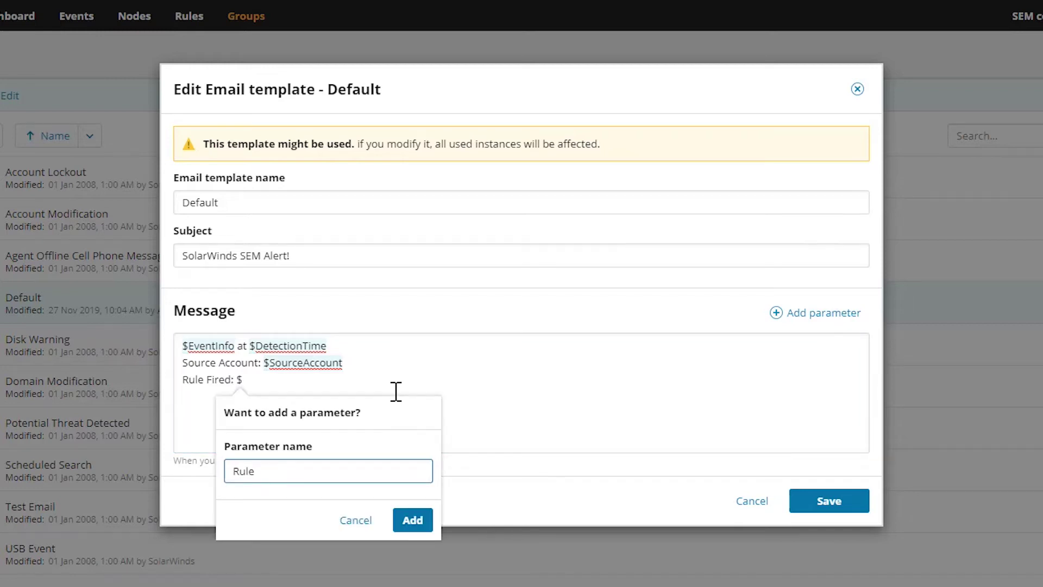
left_click(411, 524)
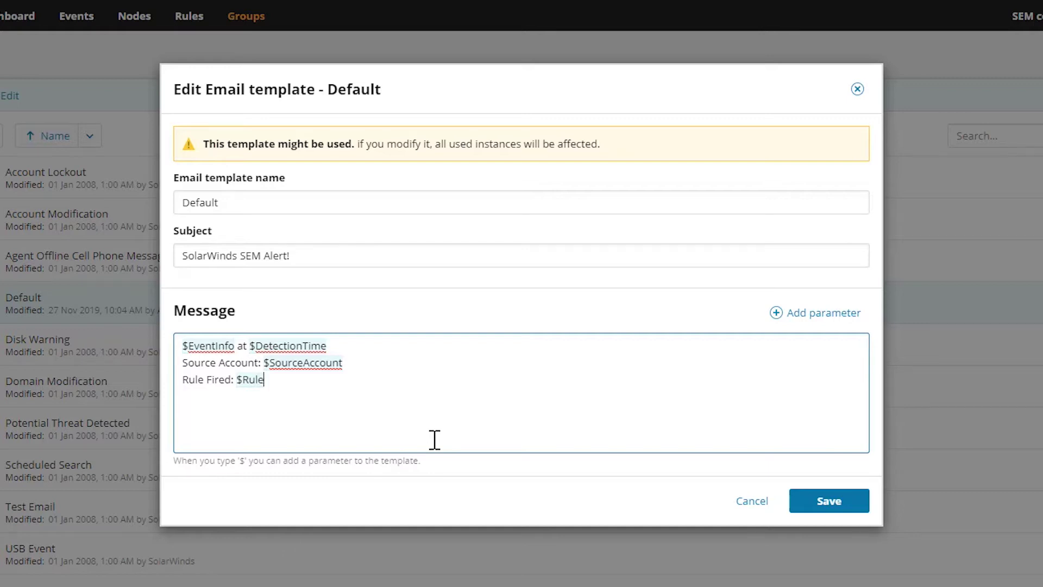
left_click(838, 503)
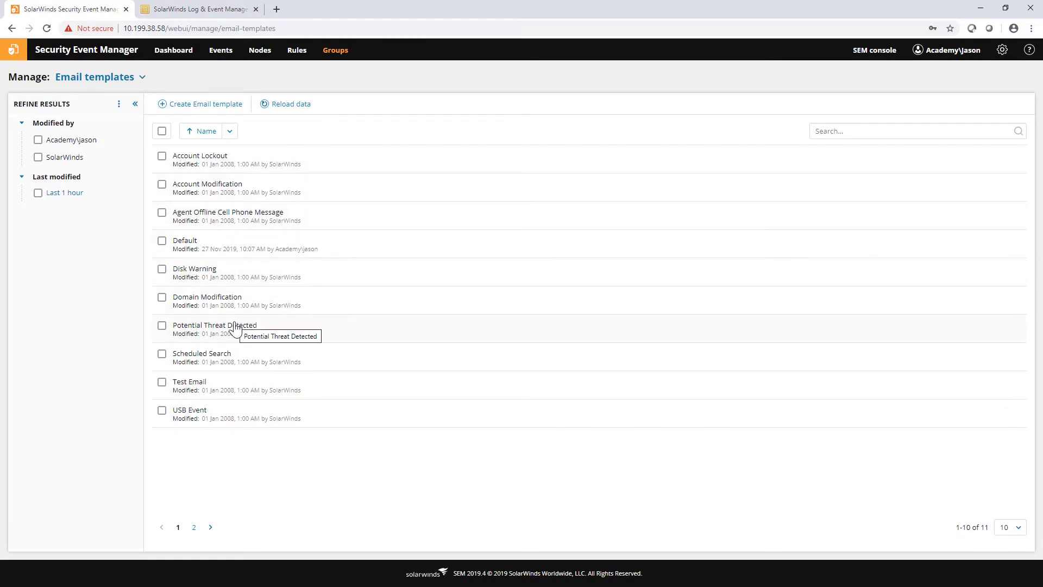
left_click(162, 241)
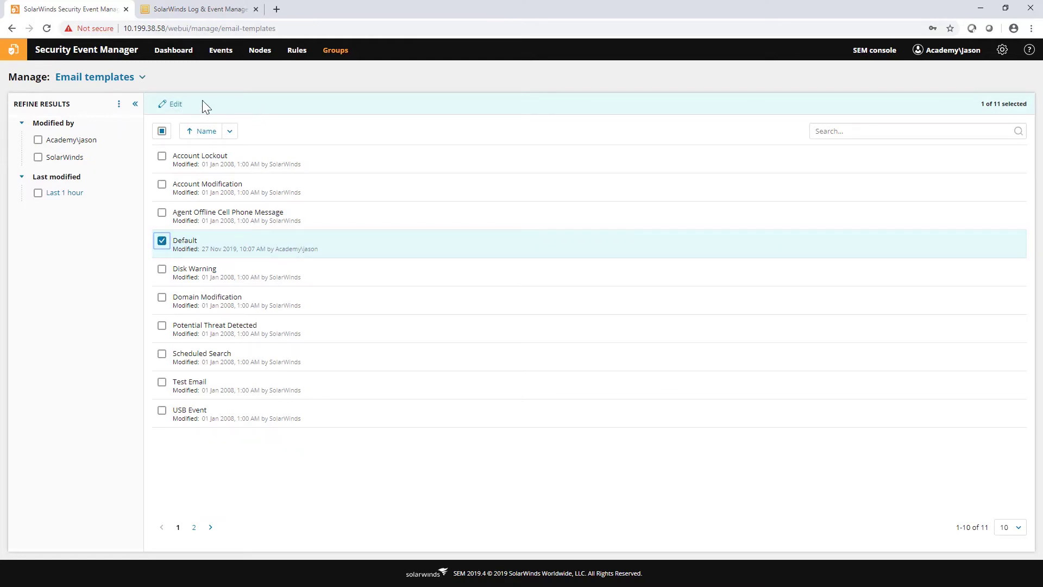
left_click(161, 241)
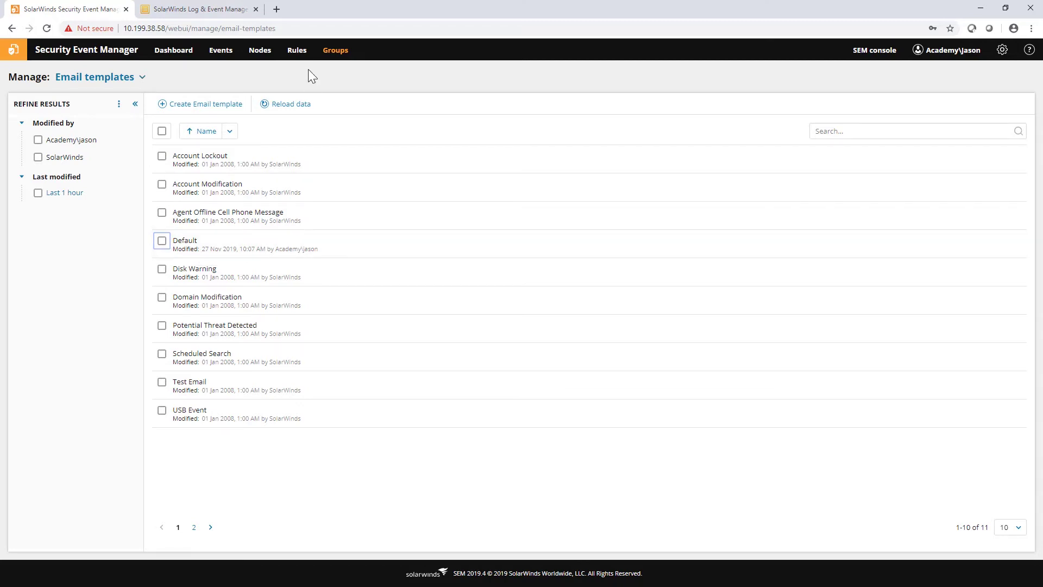
left_click(198, 12)
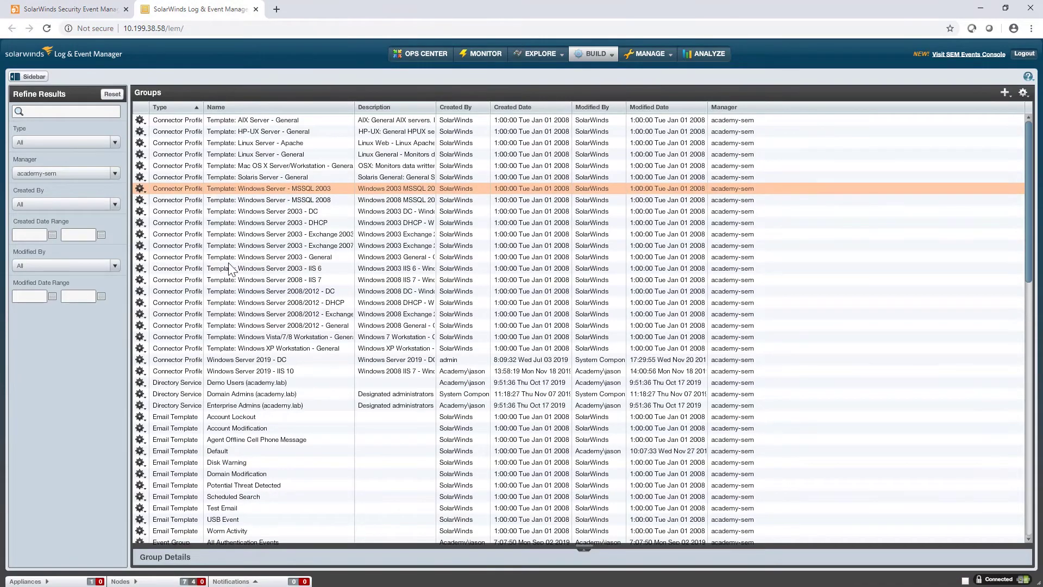
left_click(87, 7)
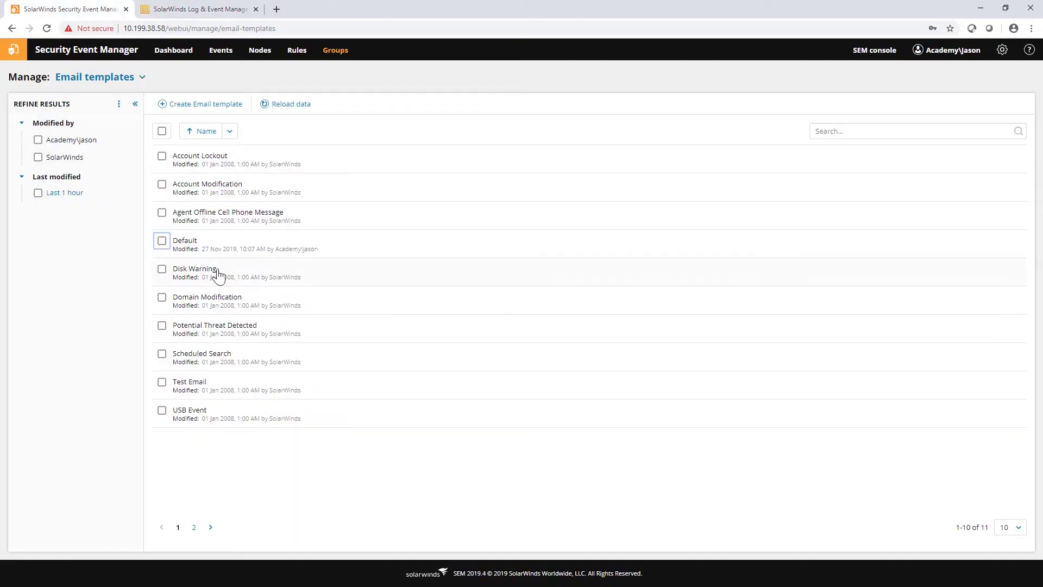
left_click(97, 78)
Step: List user-defined groups at 100 per page and select Authorized USB Devices
left_click(88, 115)
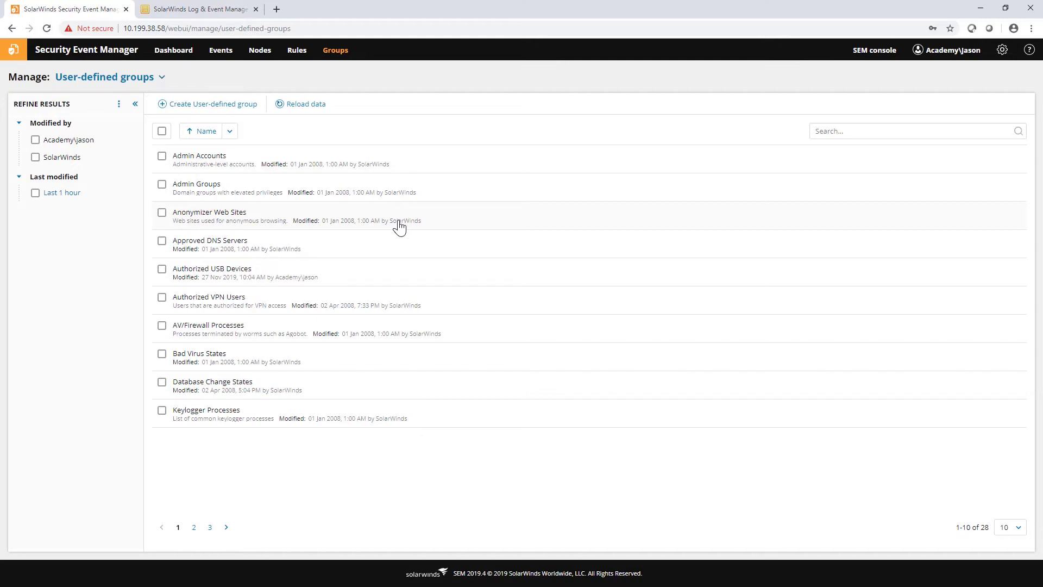
left_click(1009, 527)
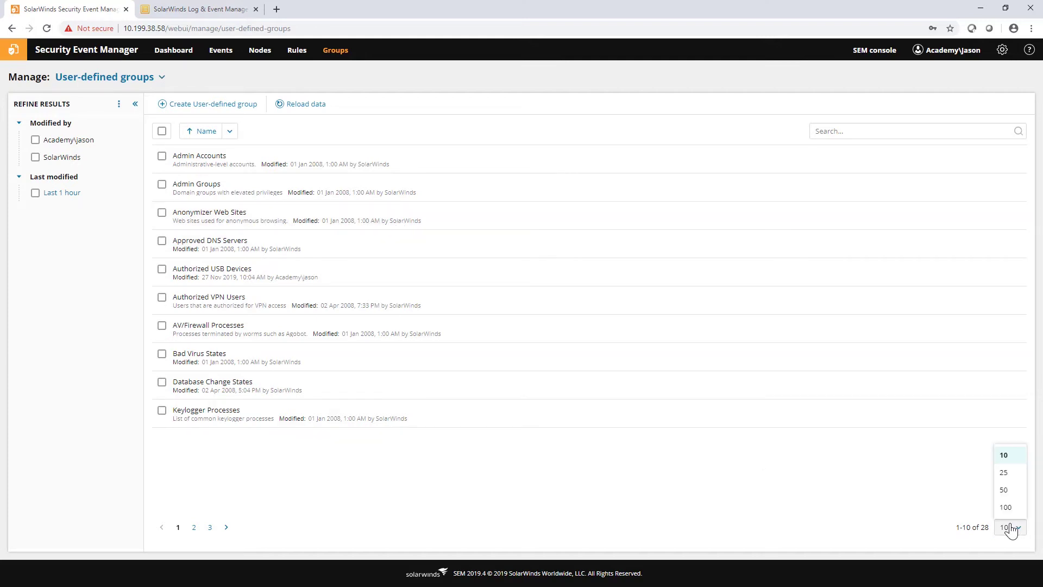
left_click(1008, 505)
scroll(304, 329, "down", 8)
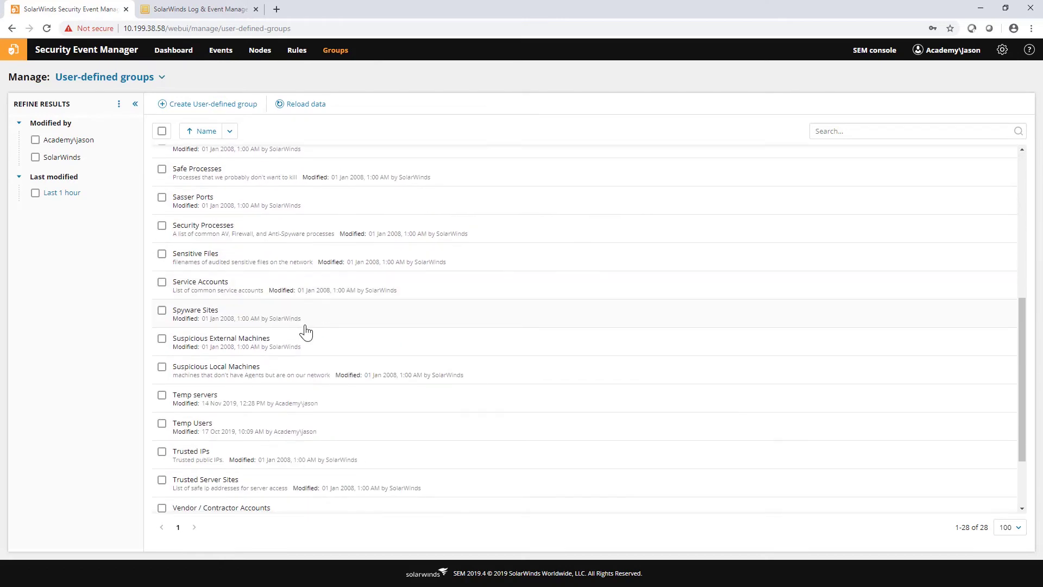
scroll(315, 332, "up", 8)
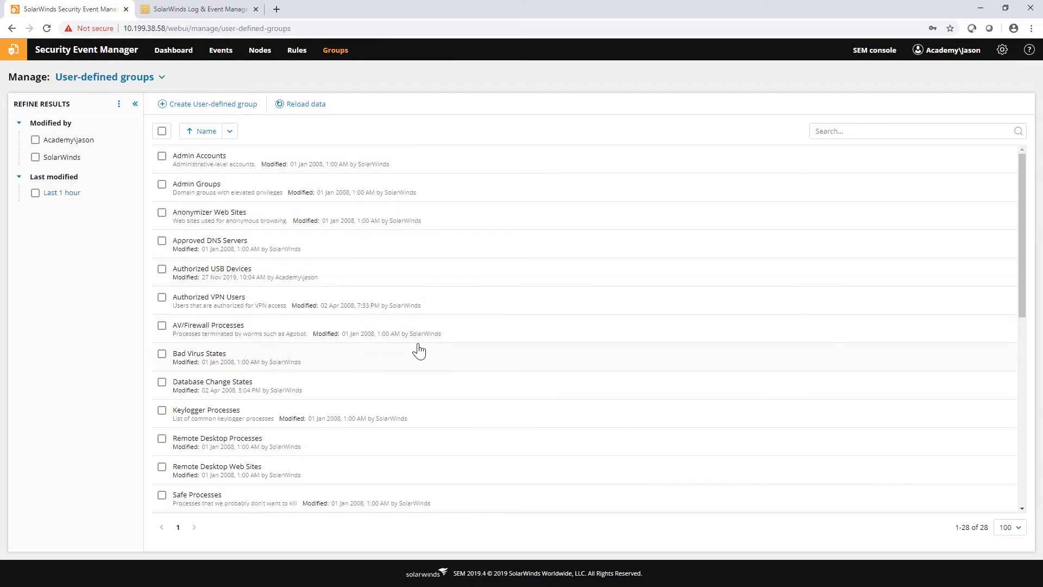
scroll(403, 368, "down", 5)
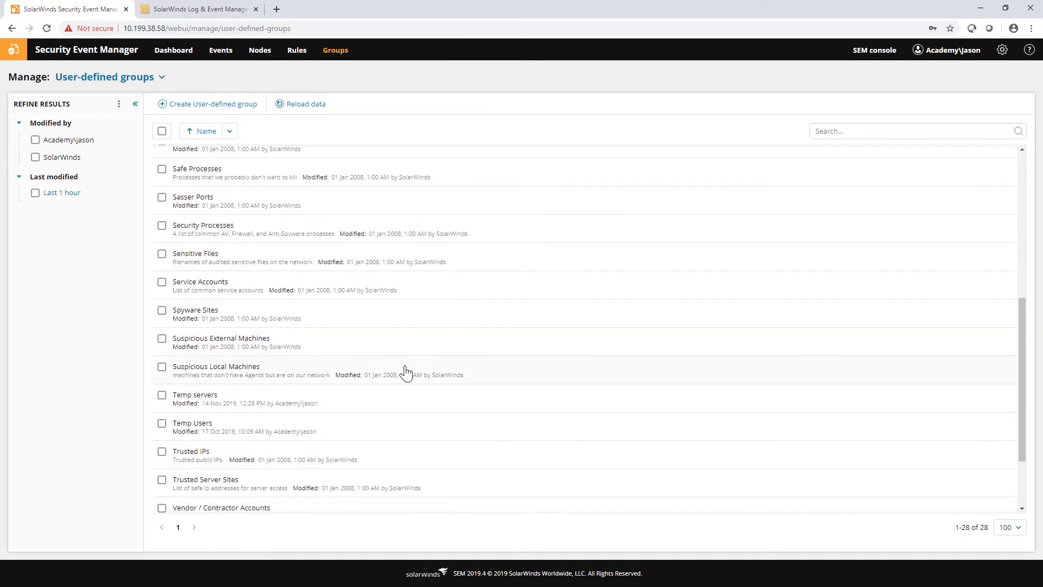
scroll(405, 370, "down", 2)
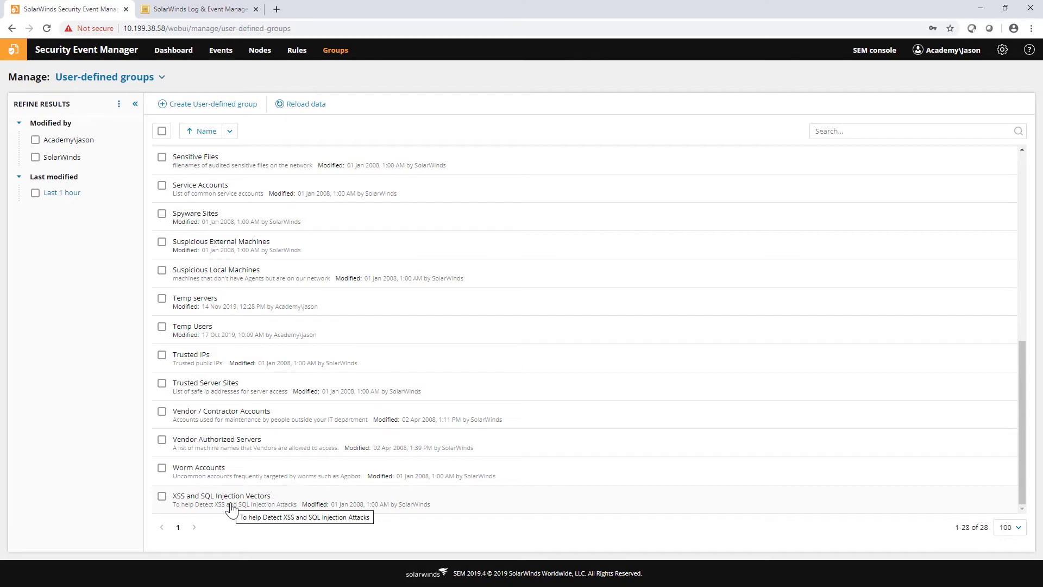
scroll(242, 418, "up", 8)
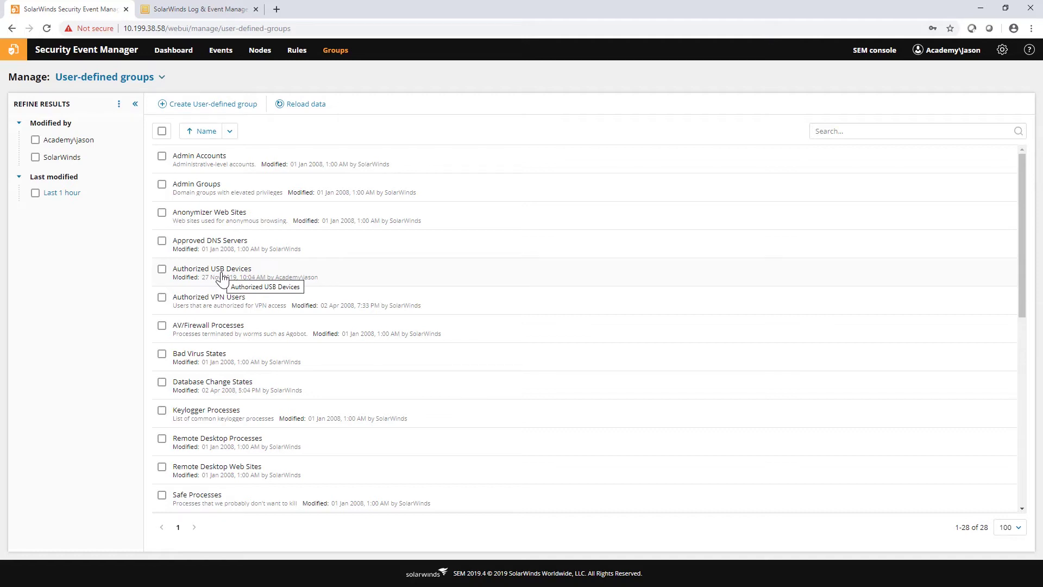
left_click(162, 270)
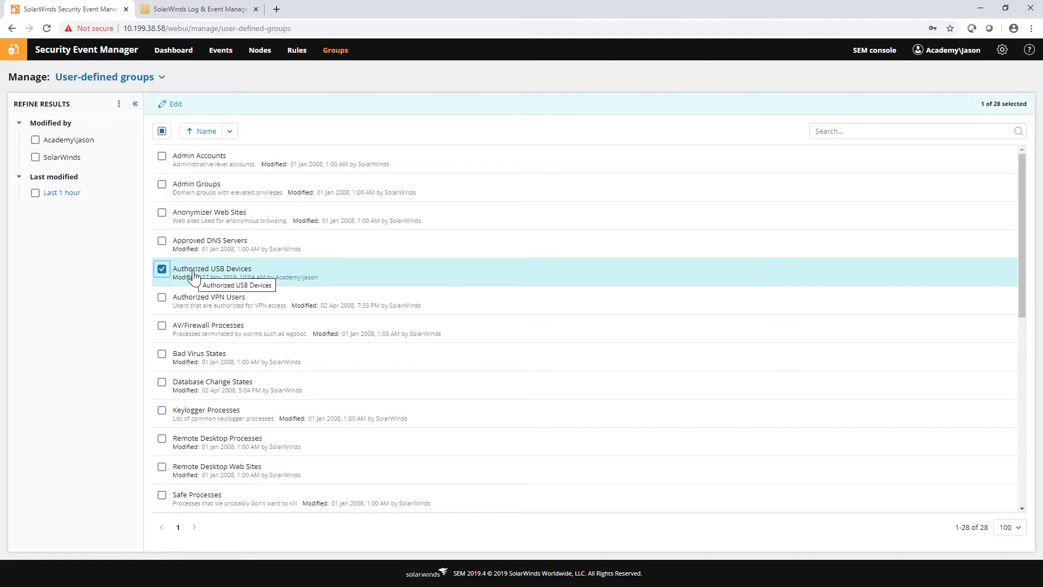
Step: Add element 'My new drive' (value ItsValue, description Mine), then export the elements to CSV
left_click(174, 105)
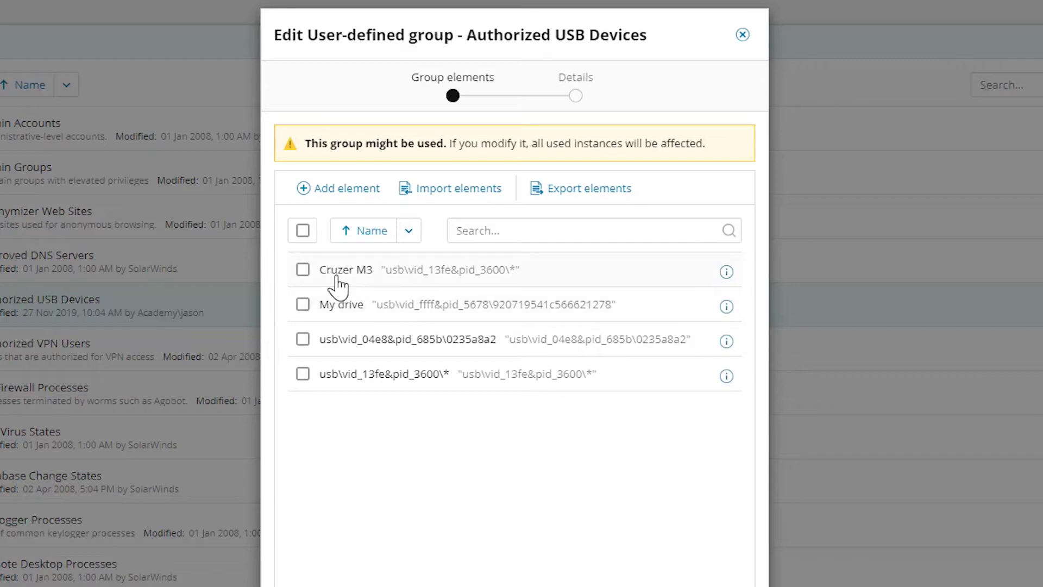
left_click(365, 190)
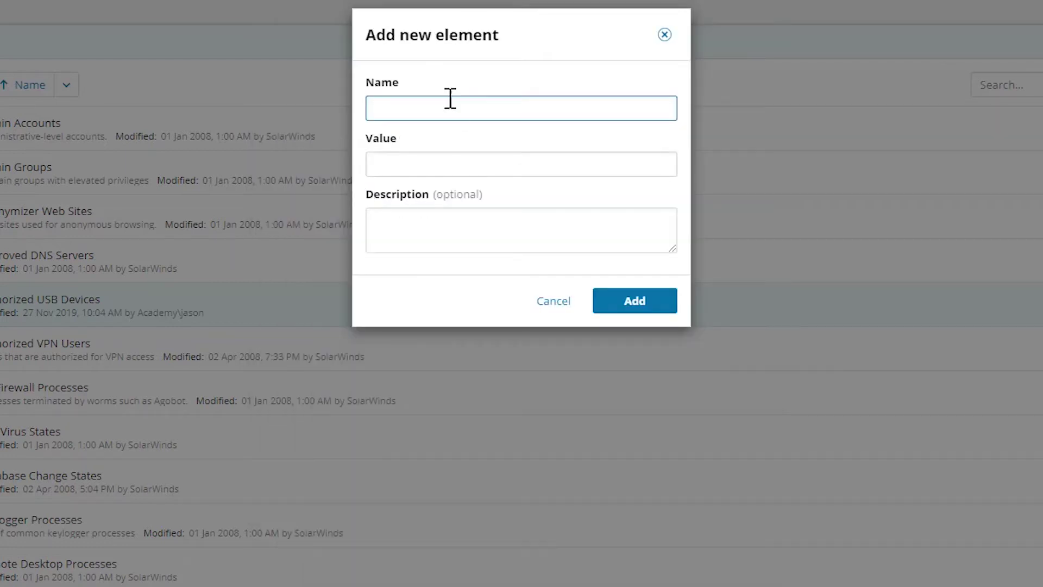
type("My new drive")
key("Tab")
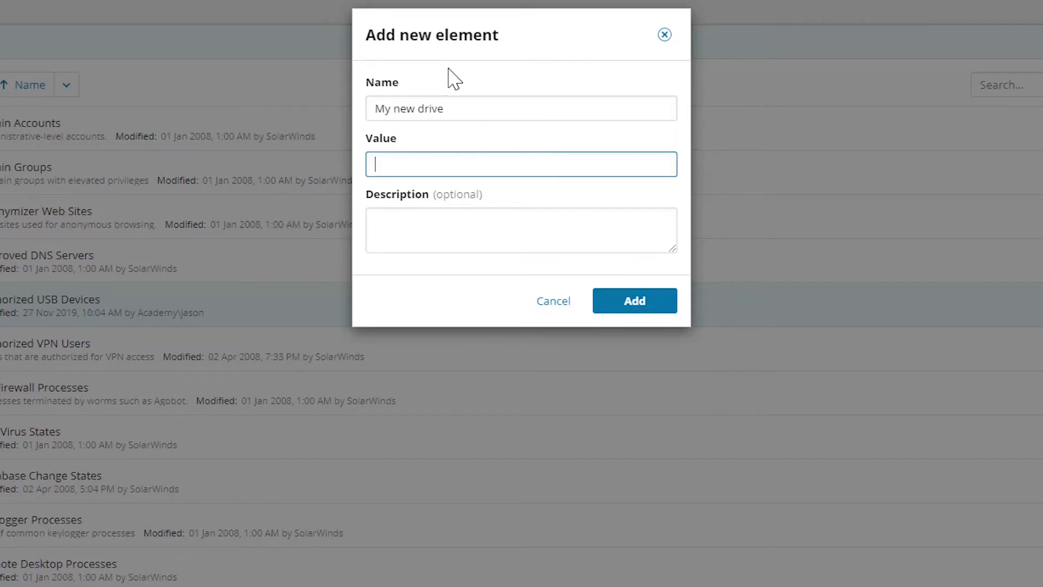
type("ItsValue")
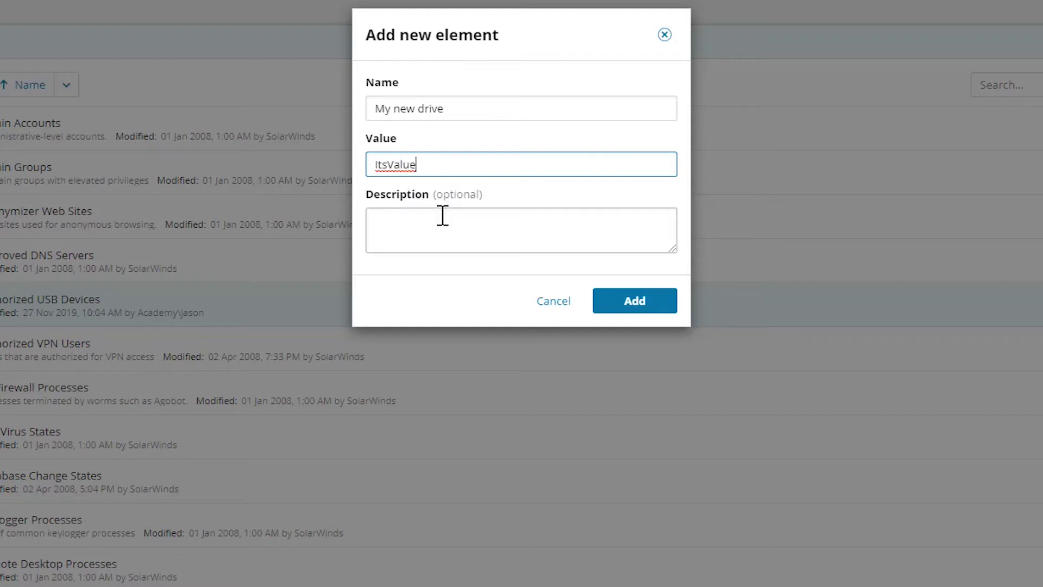
left_click(554, 228)
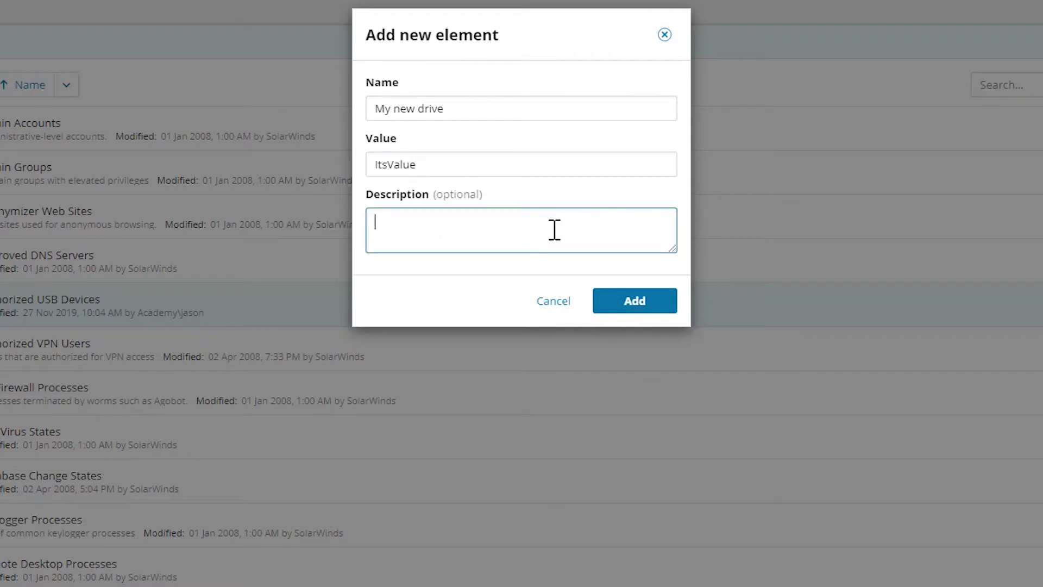
type("Mine")
left_click(639, 298)
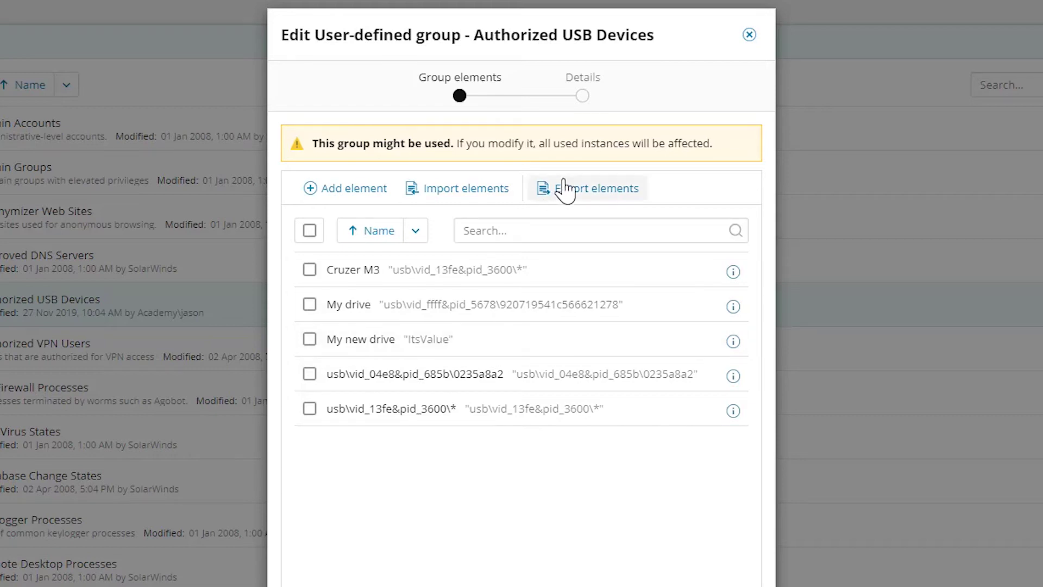
left_click(594, 197)
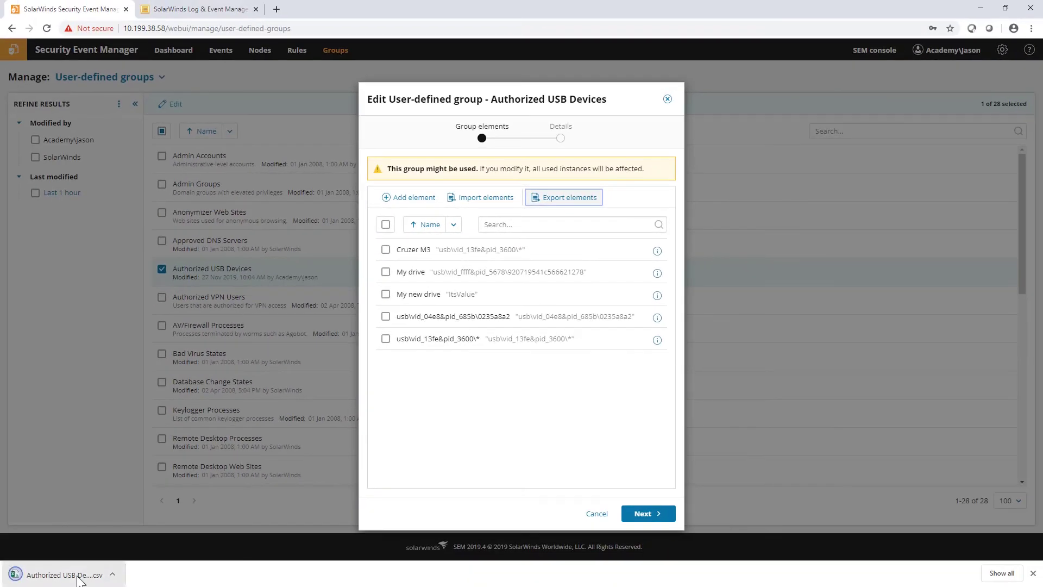
left_click(79, 581)
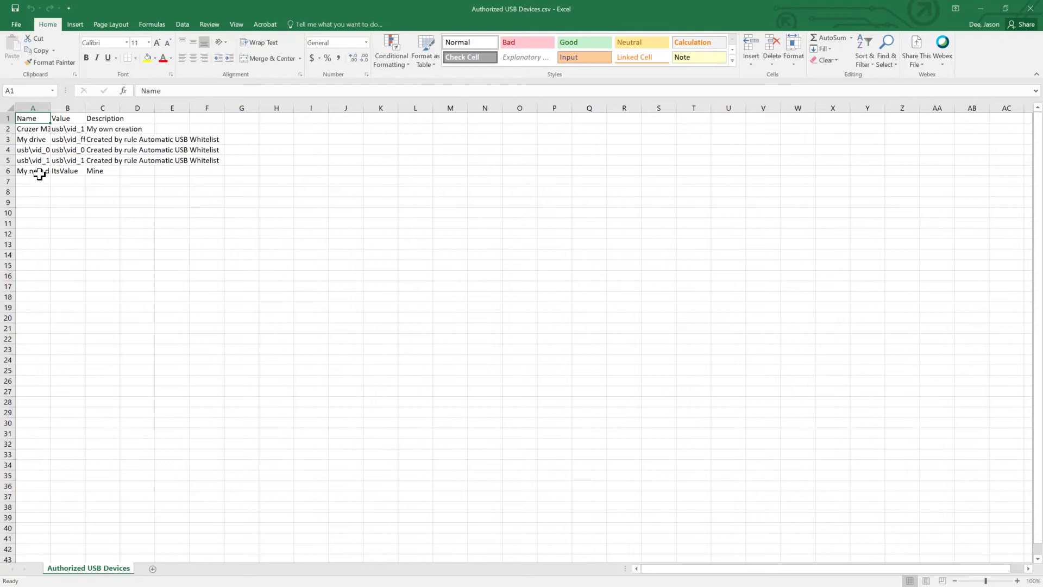
Step: Fill A7 and A8 with names Cruzer M3-A and Cruzer M3-B
left_click(37, 131)
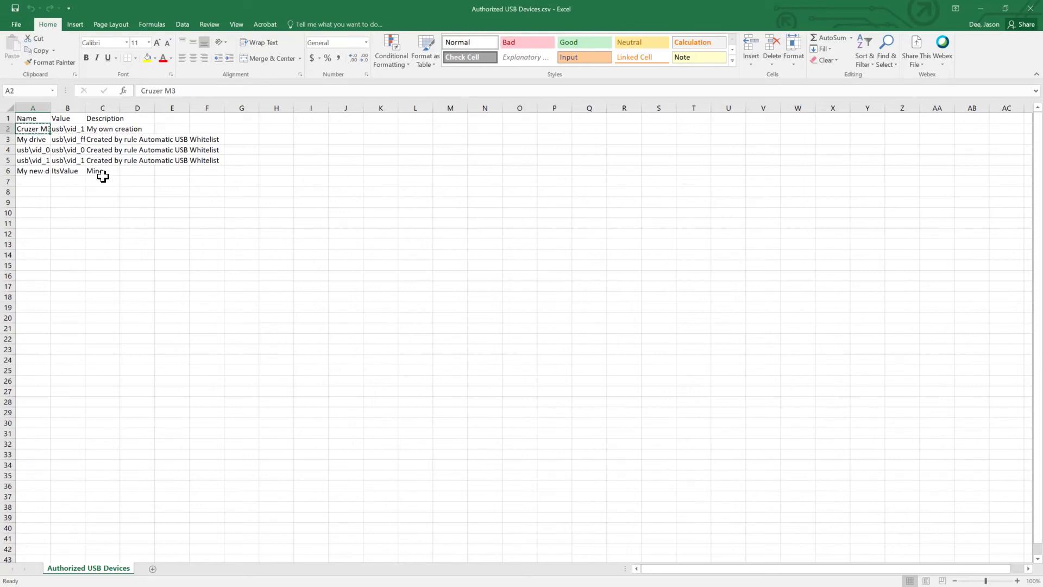
key("ctrl+c")
key("Down")
key("Down")
key("Down")
key("Down")
key("Down")
key("ctrl+v")
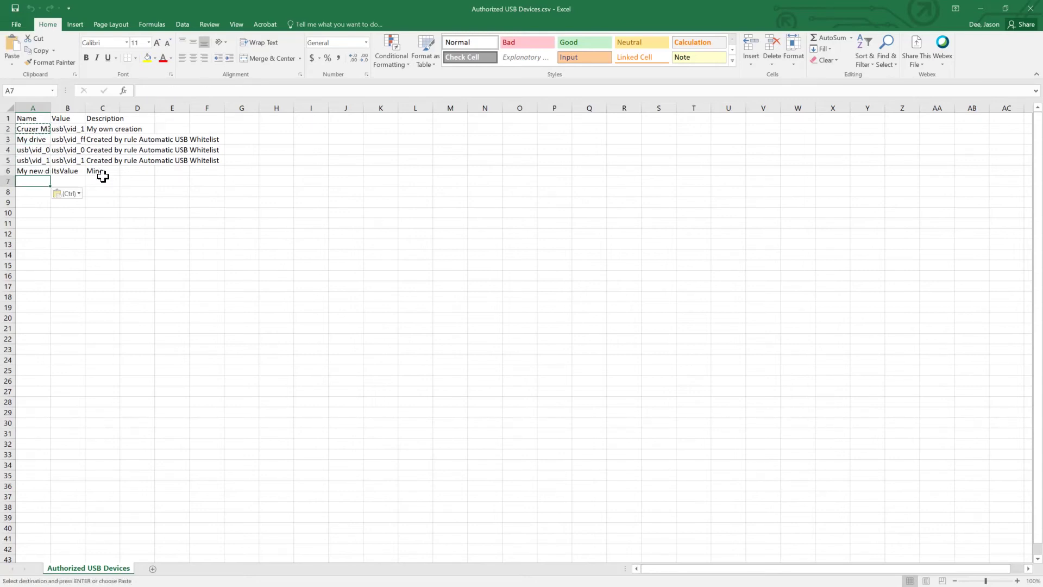
key("Down")
key("ctrl+v")
key("Up")
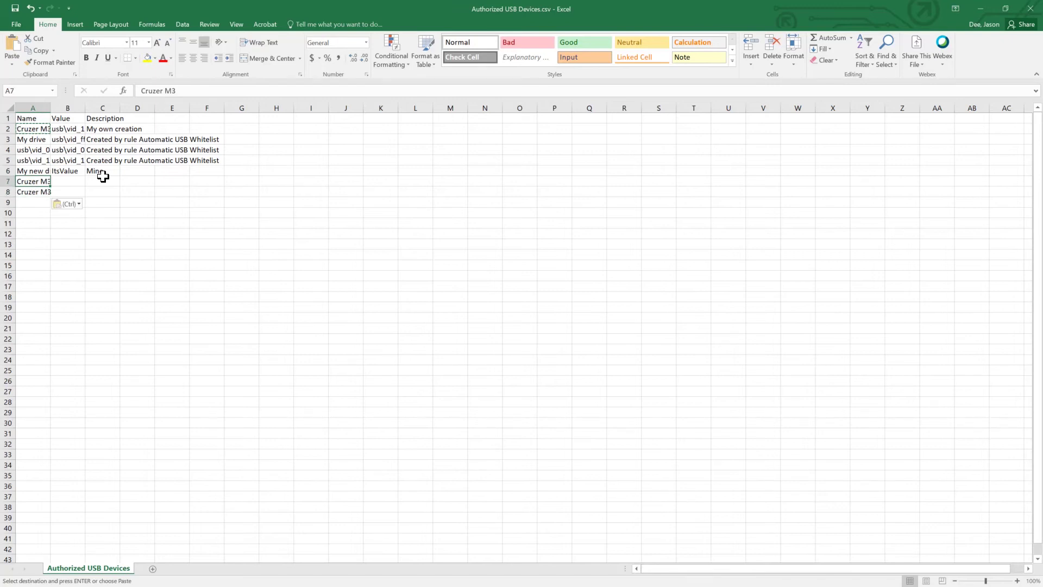
left_click(198, 90)
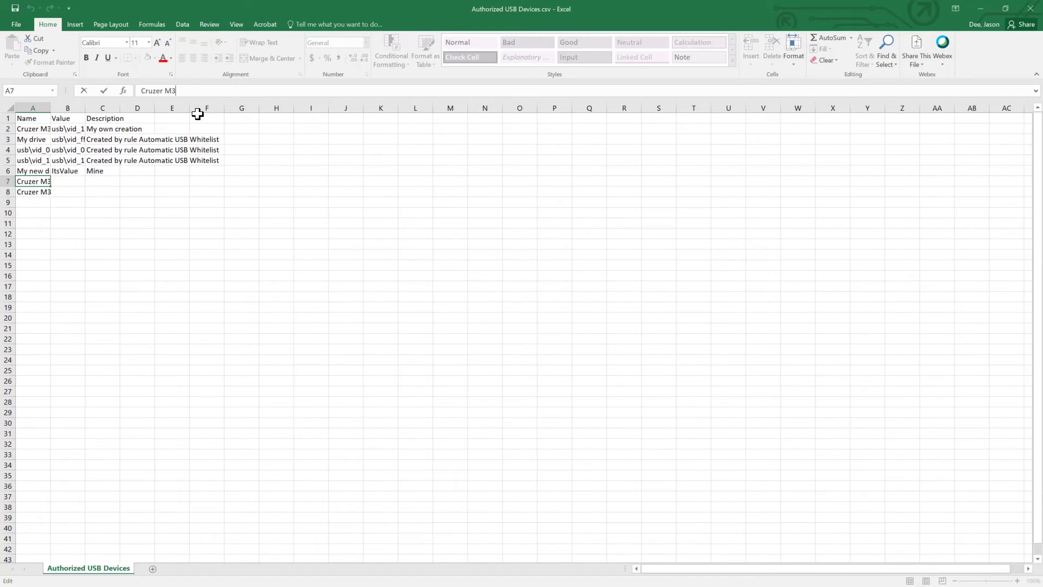
type("-A")
key("Return")
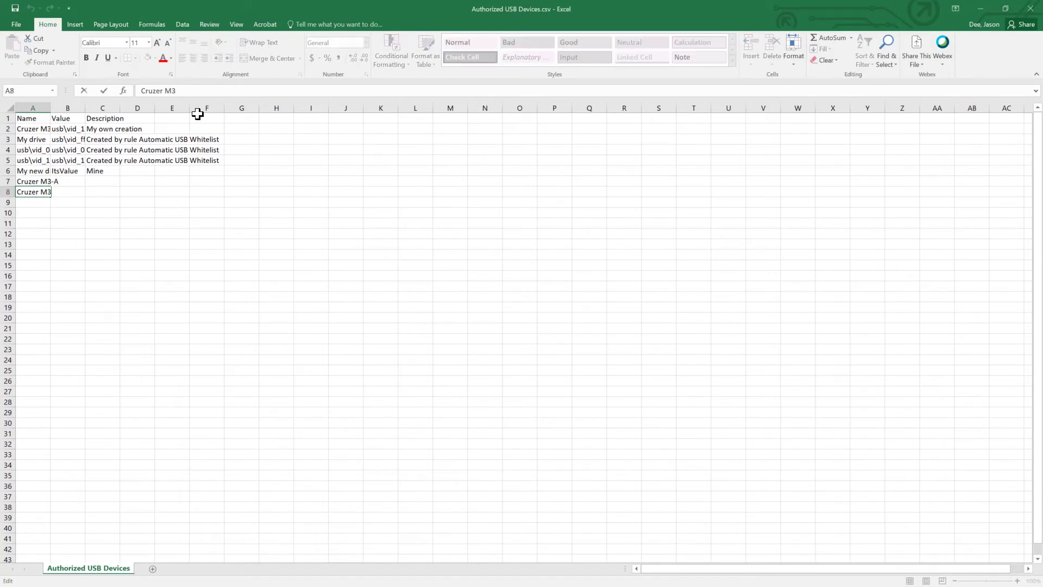
type("-B")
key("Return")
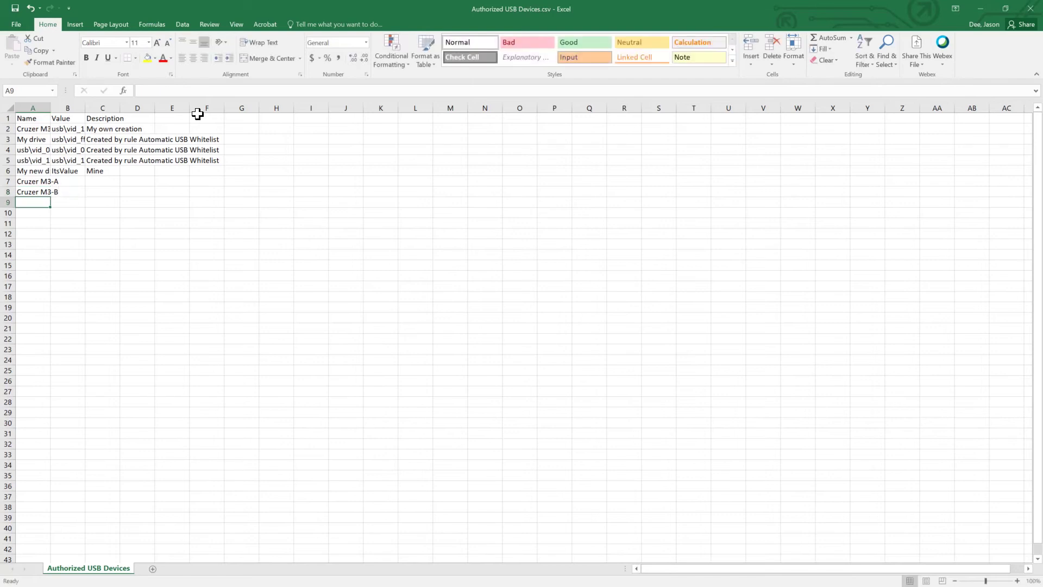
left_click(41, 128)
left_click(30, 181)
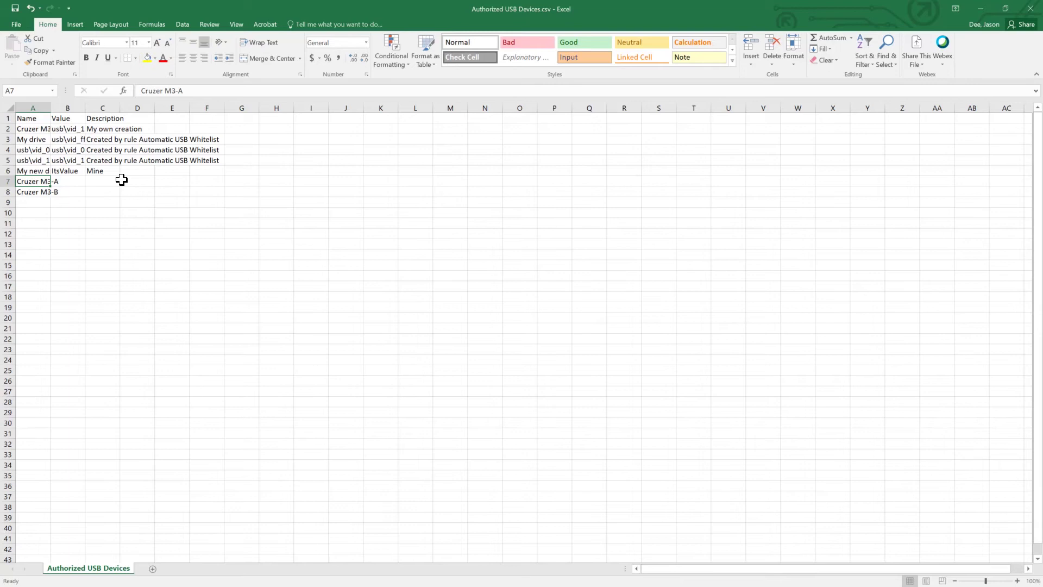
Step: Copy the Cruzer M3 device value from B2 into B7 and B8
left_click(67, 179)
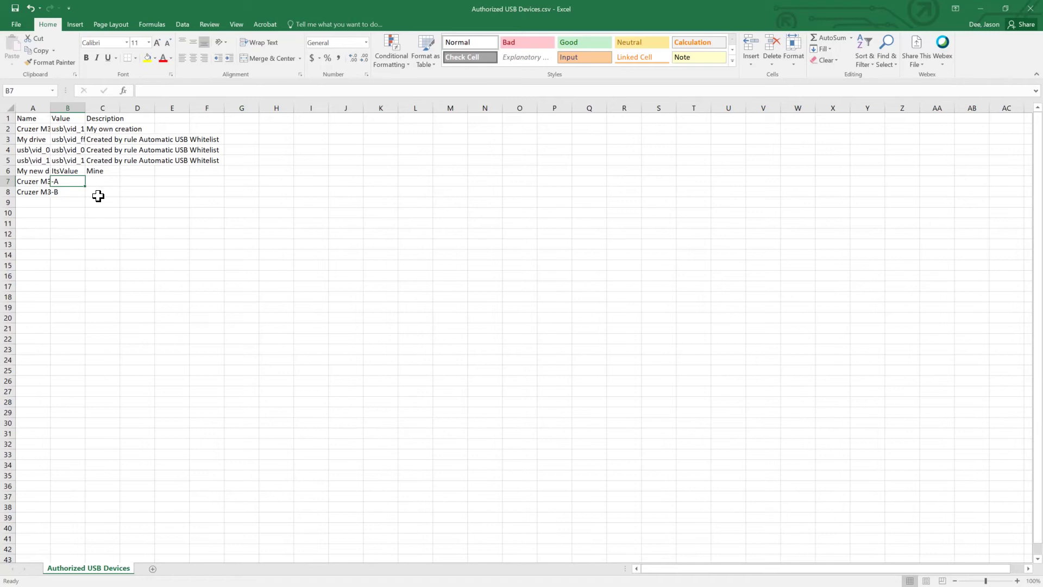
key("Up")
key("Up")
key("Up")
key("Up")
key("Up")
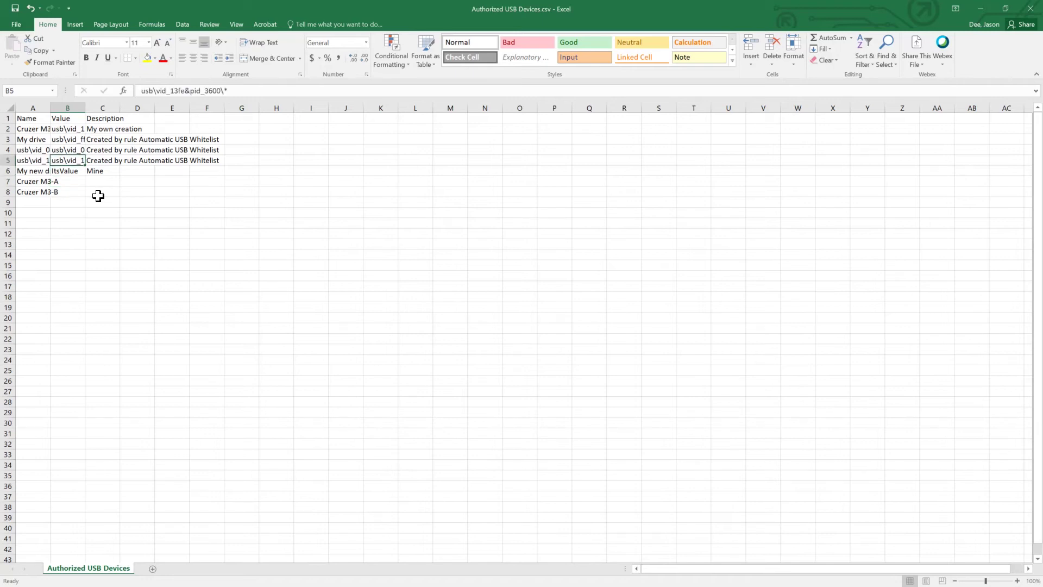
key("ctrl+c")
key("Down")
key("Down")
key("Down")
key("Down")
key("Down")
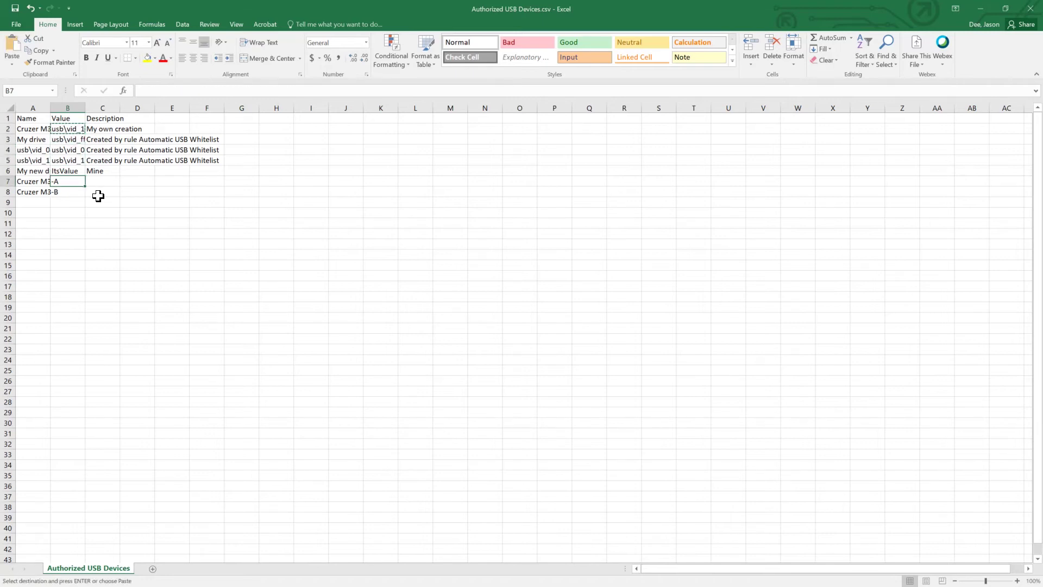
key("ctrl+v")
key("Down")
key("ctrl+v")
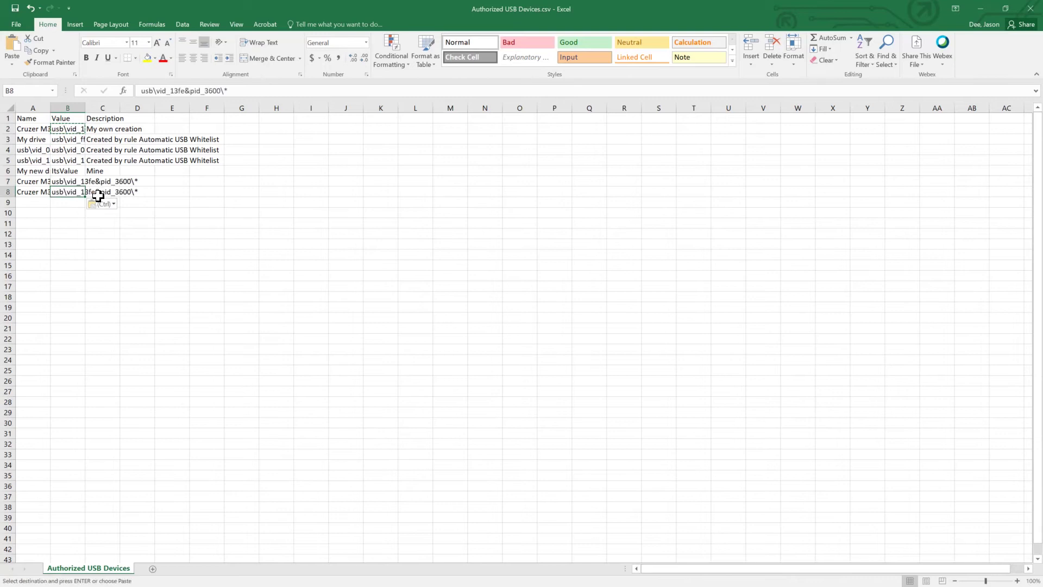
Step: Enter the description 'New drive' in C7 and C8
key("Right")
key("Up")
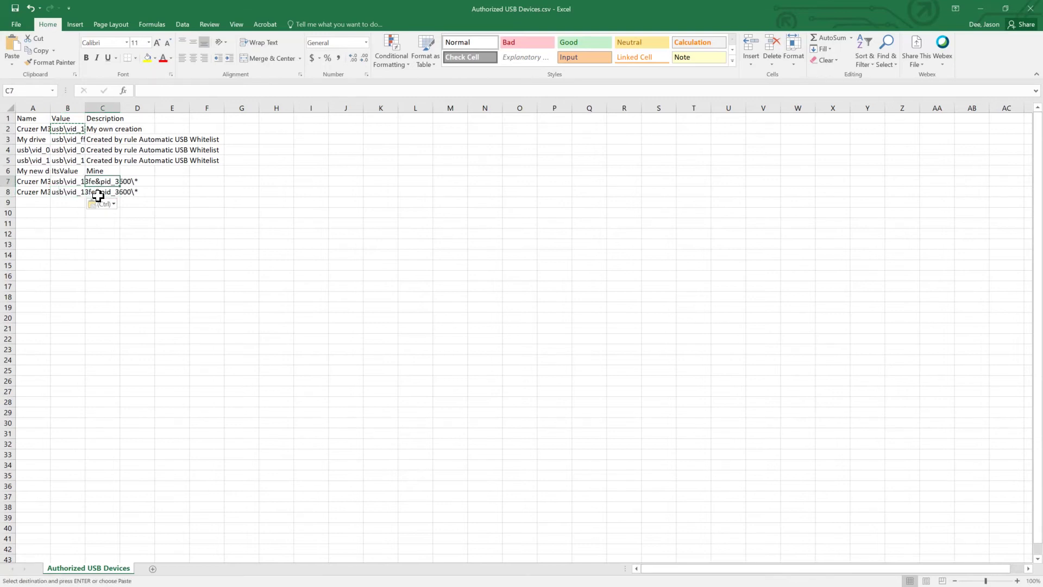
type("New drive")
key("Return")
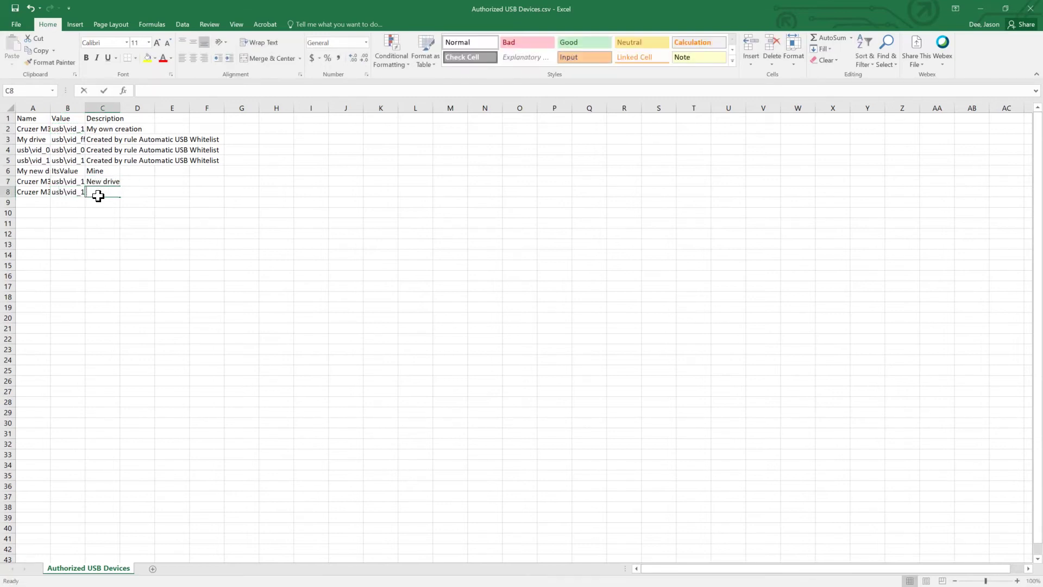
type("New drives")
key("Return")
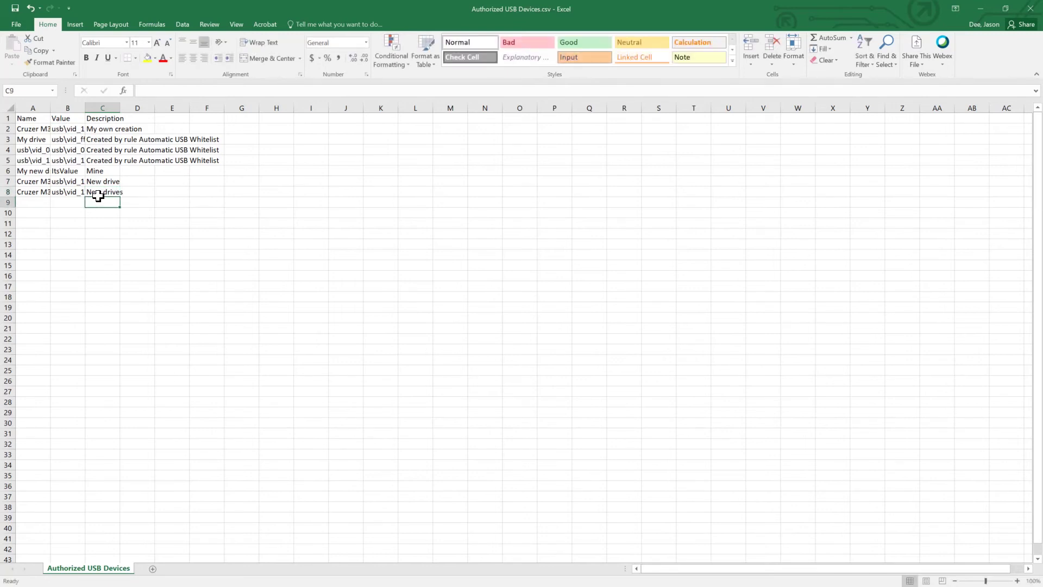
left_click(99, 195)
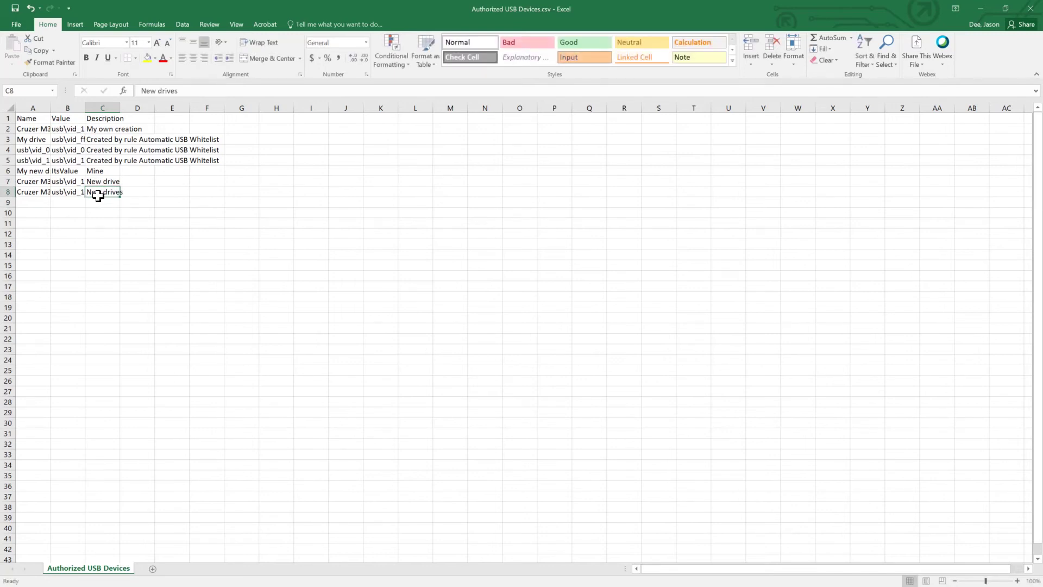
key("F2")
key("BackSpace")
key("Return")
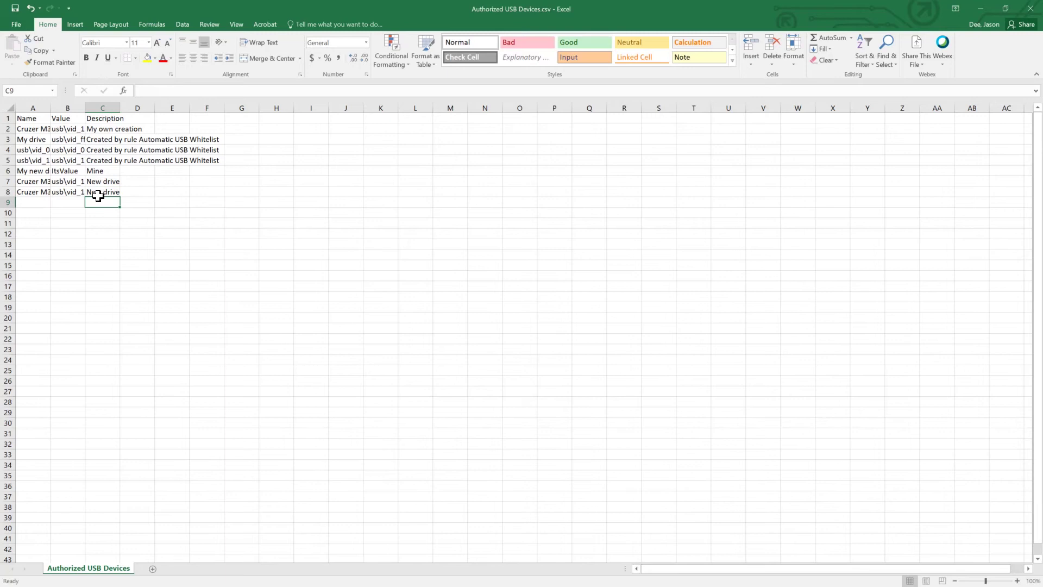
left_click(98, 195)
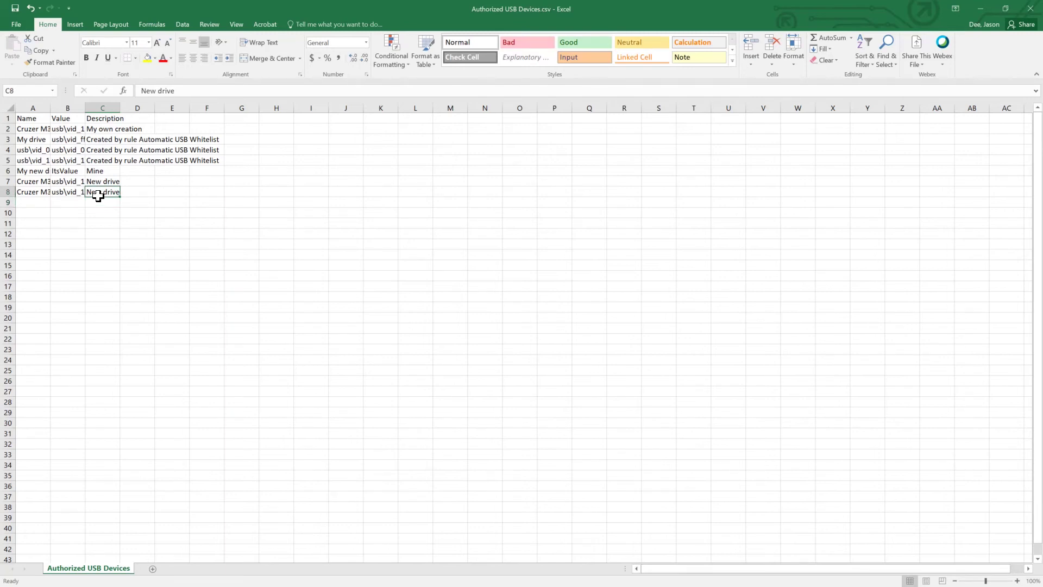
Step: Save the file in CSV format and close Excel
key("ctrl+s")
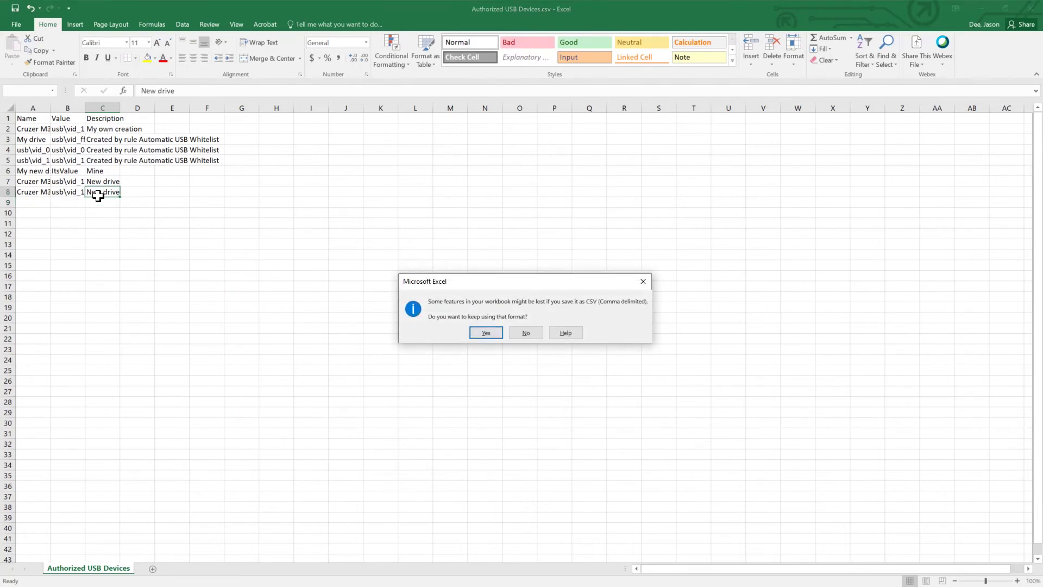
left_click(491, 334)
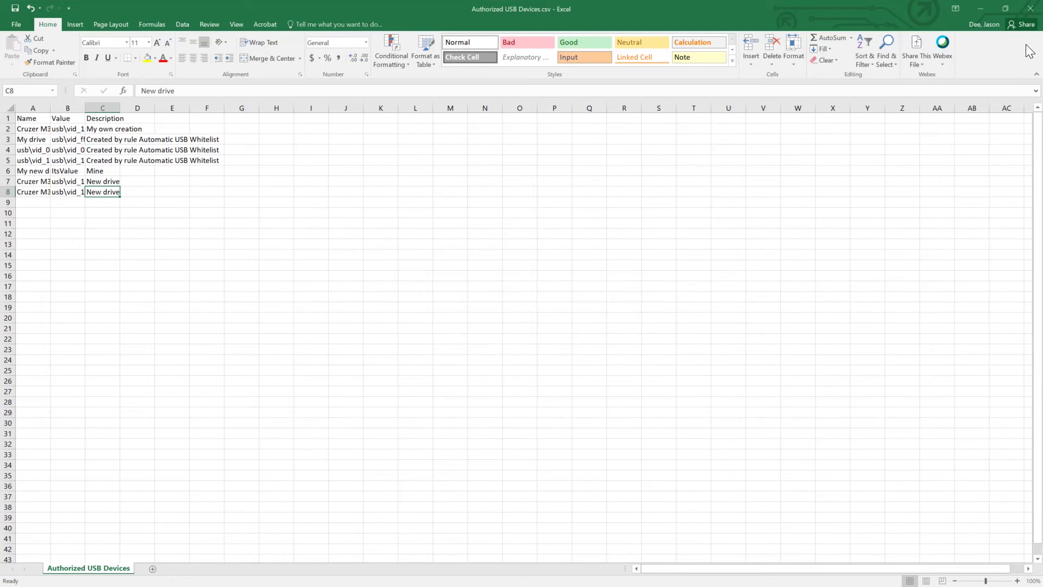
left_click(1030, 12)
Step: Import Authorized USB Devices.csv into the group, save it, and deselect the group
left_click(524, 313)
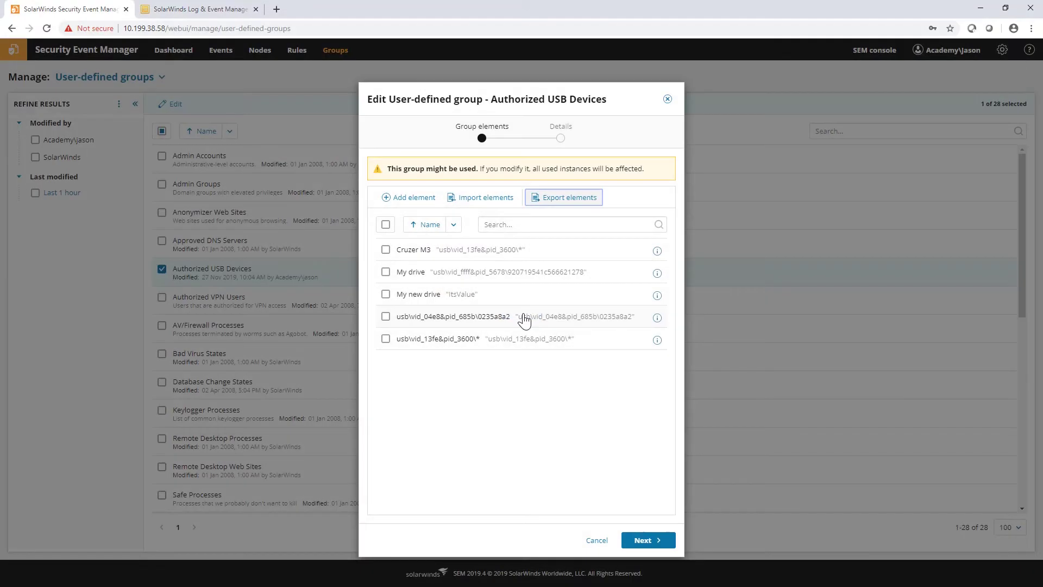
left_click(487, 199)
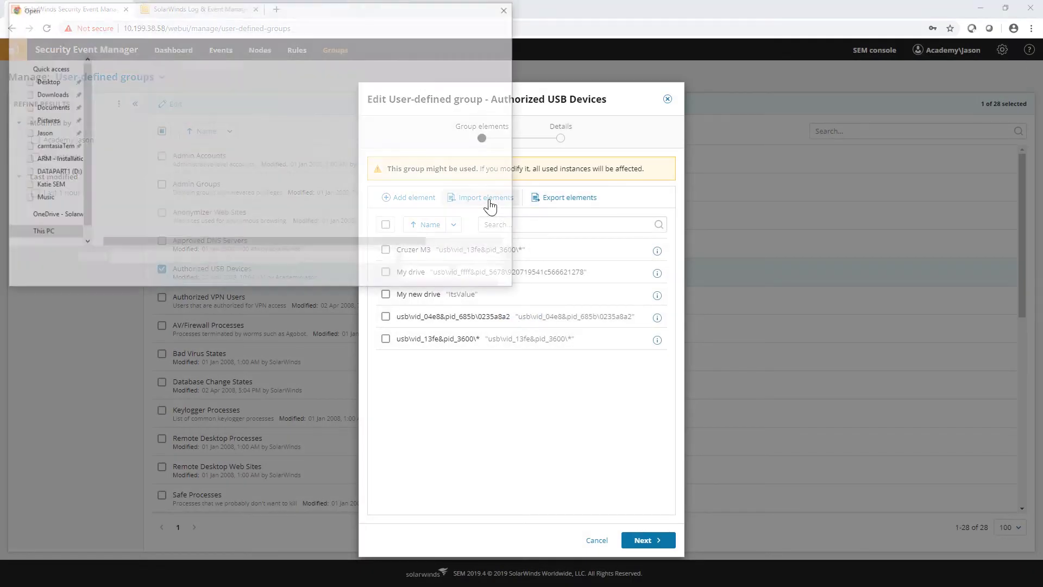
left_click(180, 76)
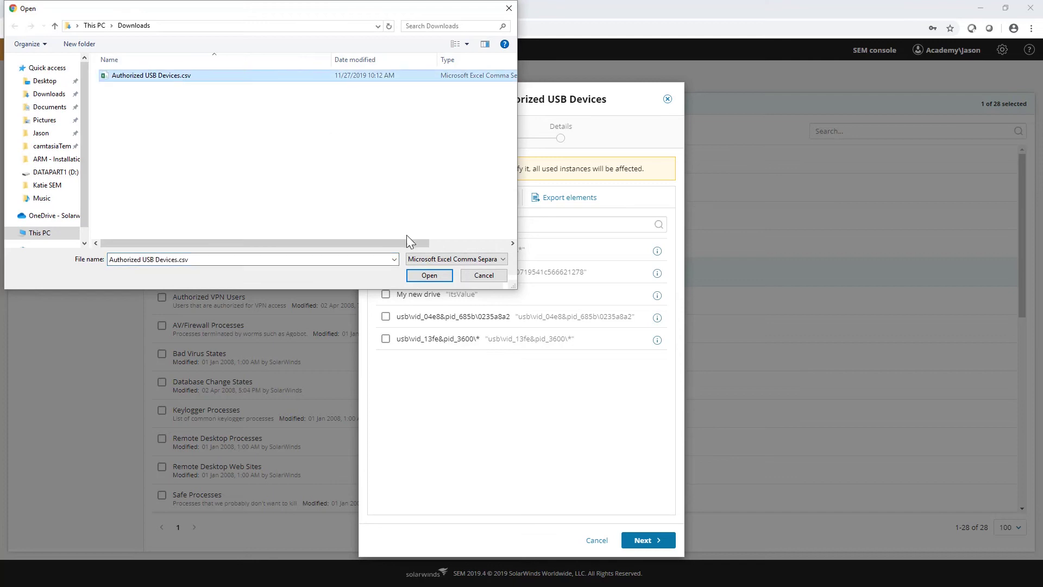
left_click(431, 276)
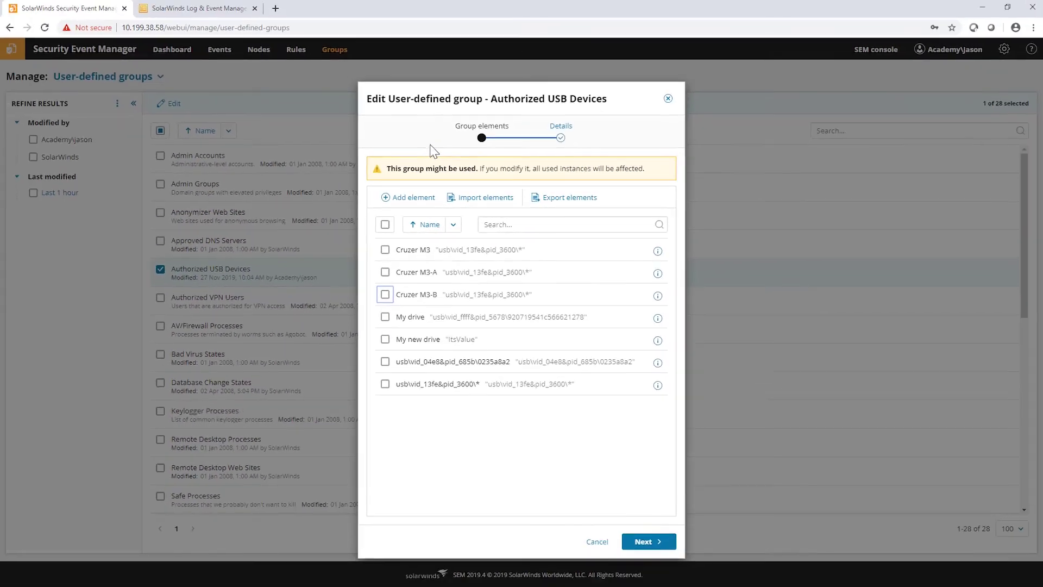
left_click(650, 540)
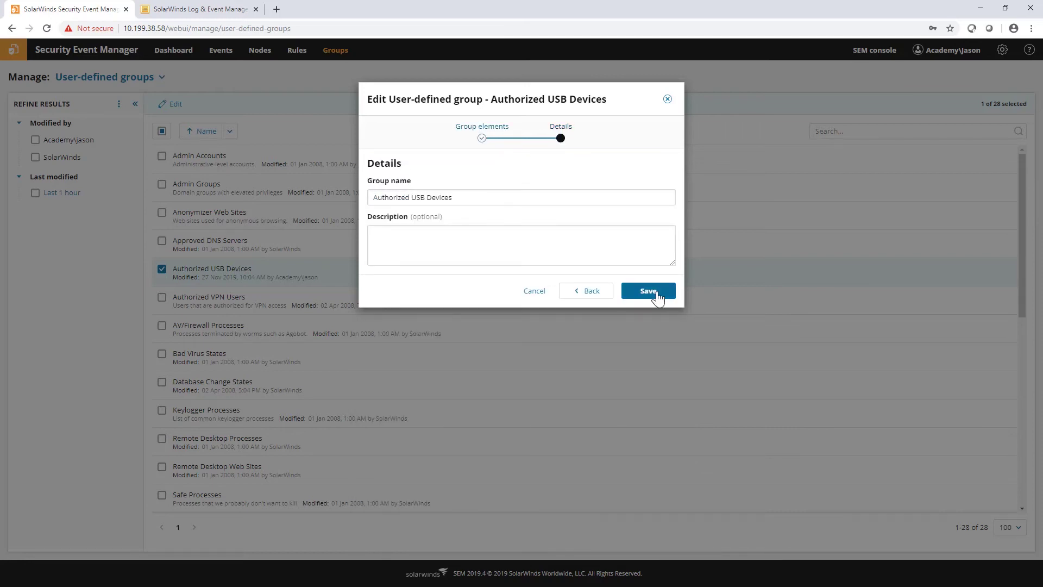
left_click(535, 295)
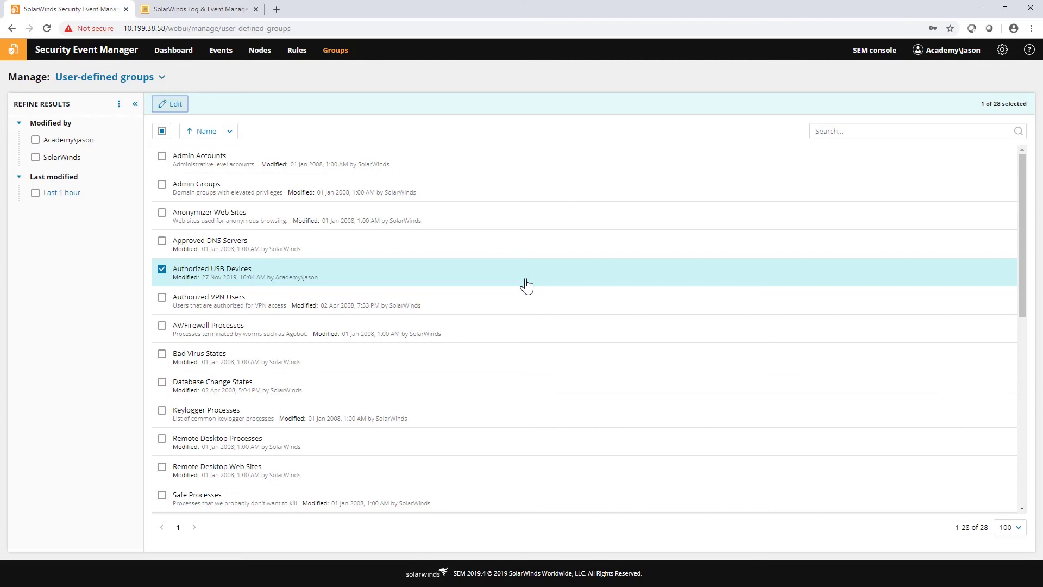
left_click(161, 269)
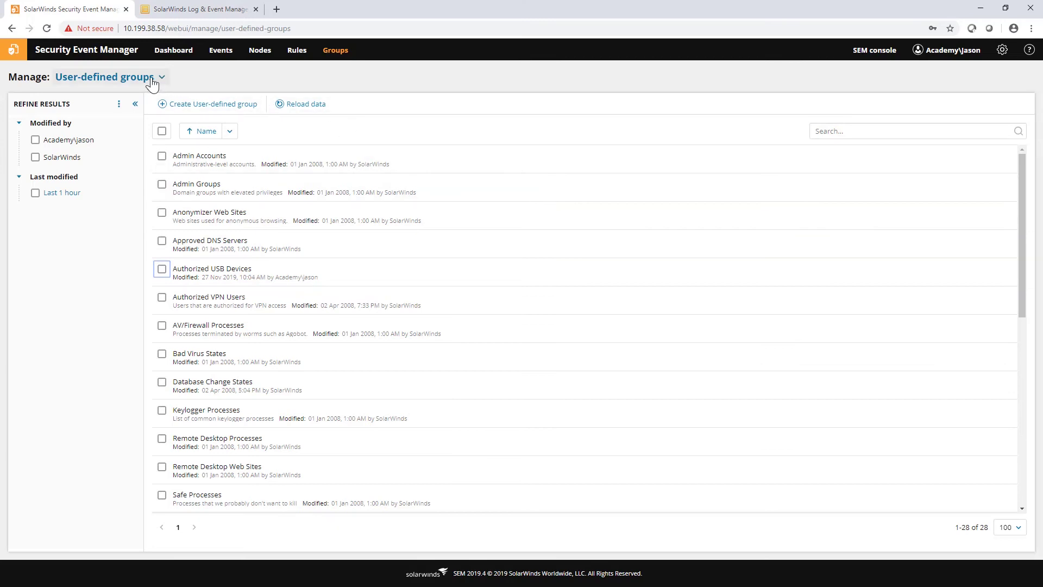
Step: In the Log & Event Manager console, filter the Groups list to type Event Group
left_click(193, 11)
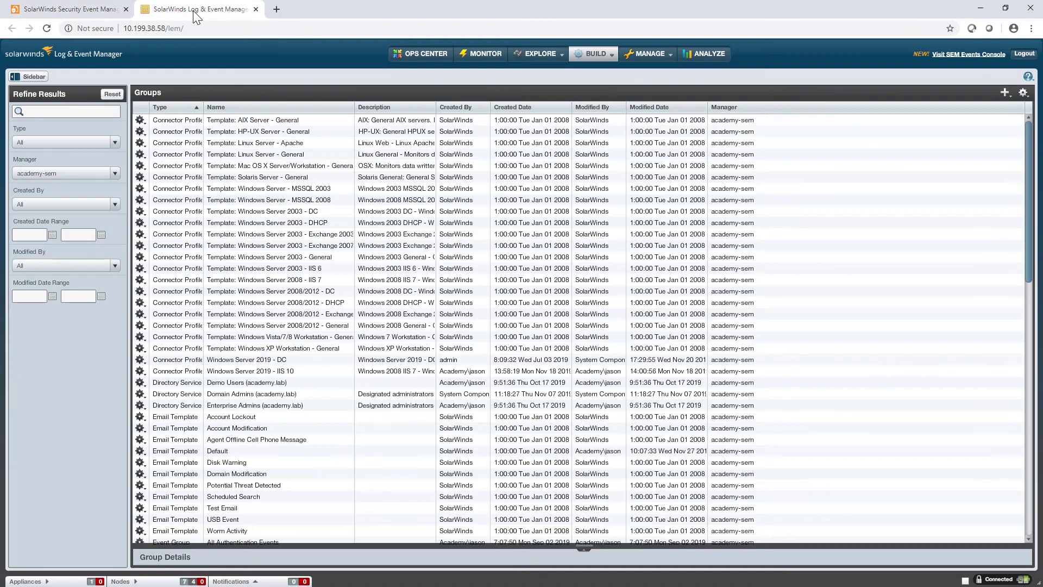
left_click(100, 8)
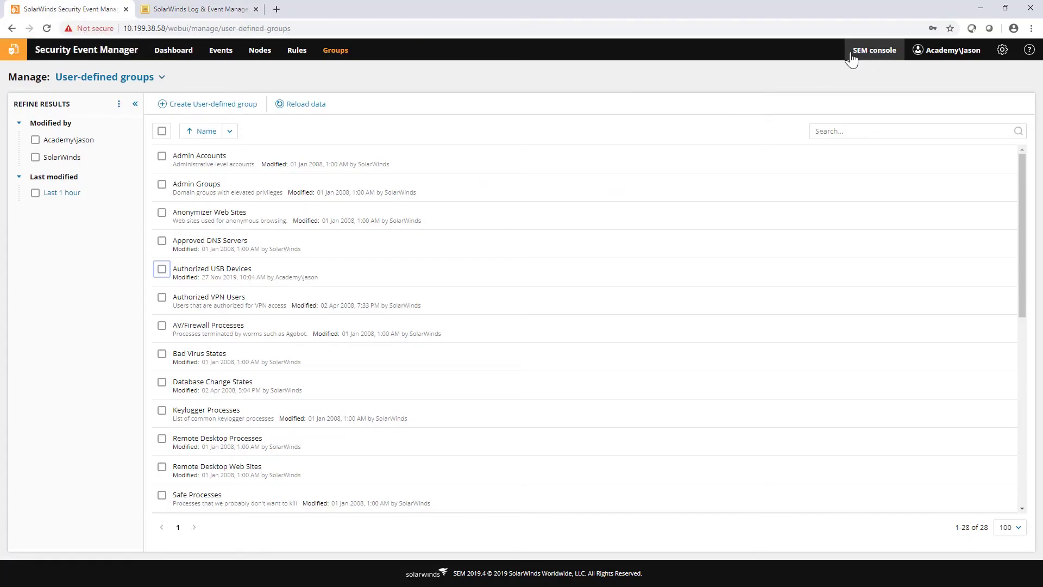
left_click(194, 9)
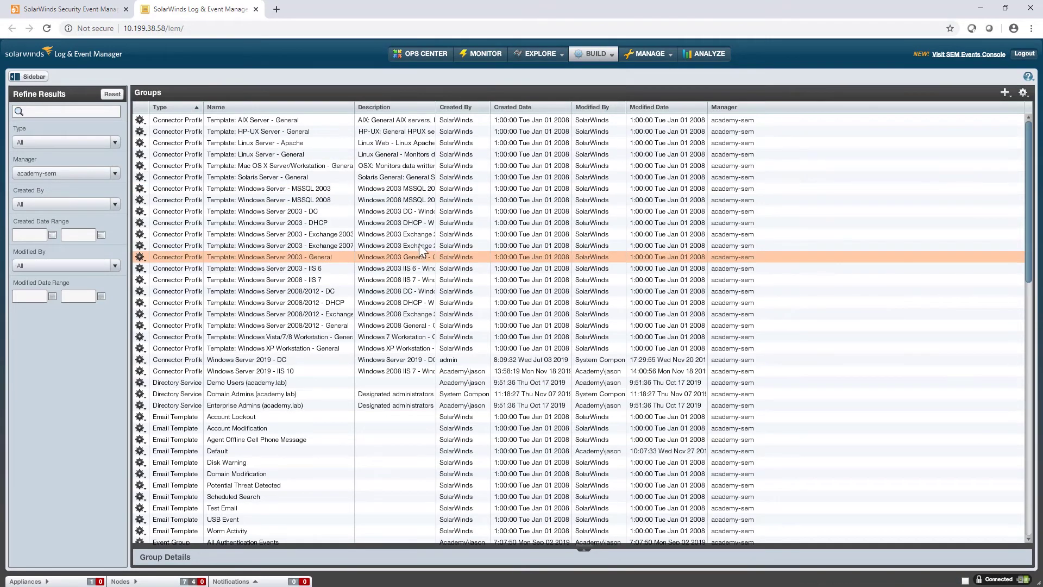
left_click(80, 144)
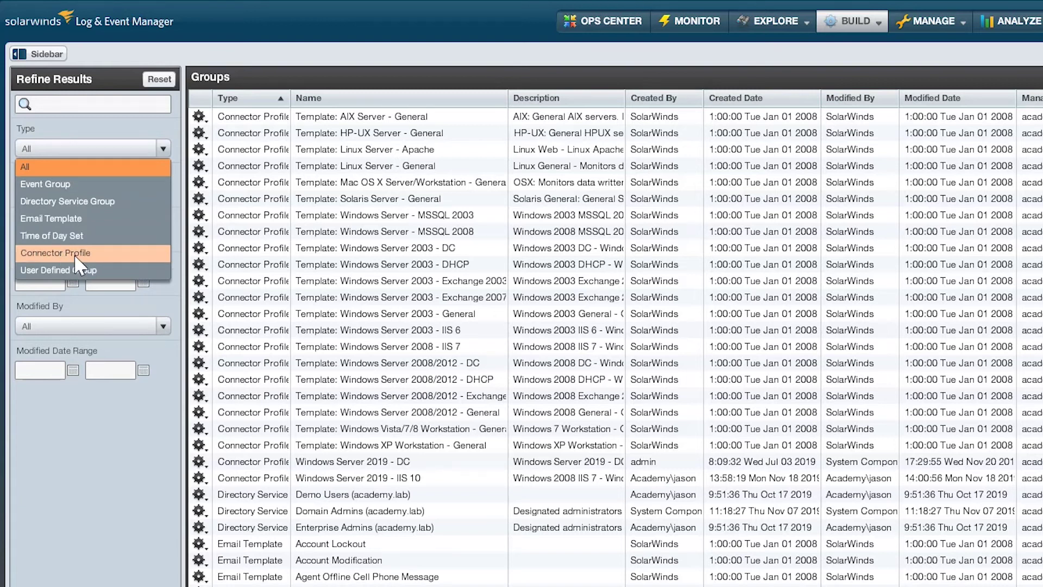
left_click(99, 185)
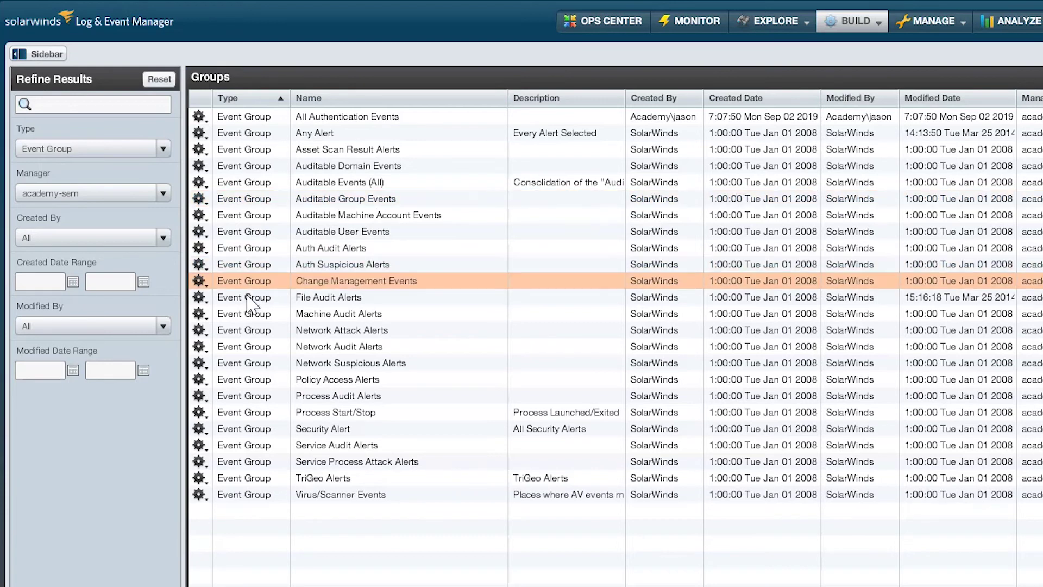
Step: Uncheck SystemReboot, SoftwareInstall and SoftwareUpdate in Machine Audit Alerts' event list and save
left_click(200, 313)
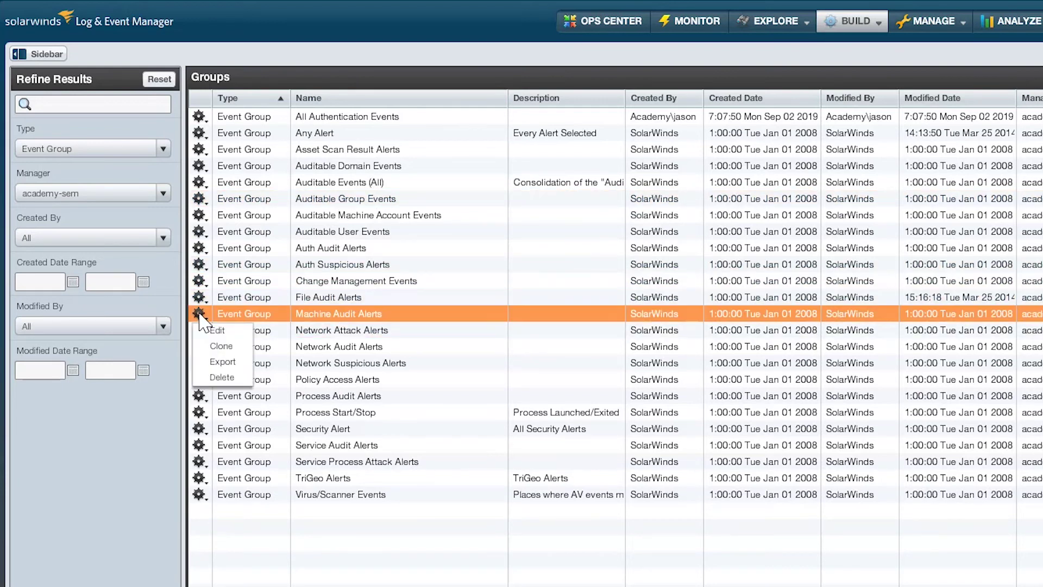
left_click(218, 330)
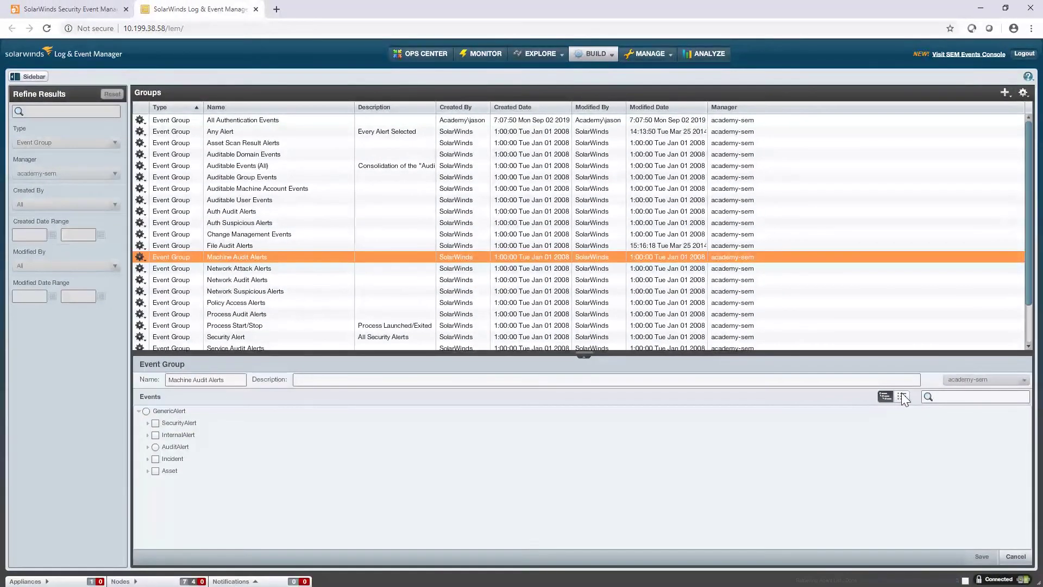
left_click(902, 396)
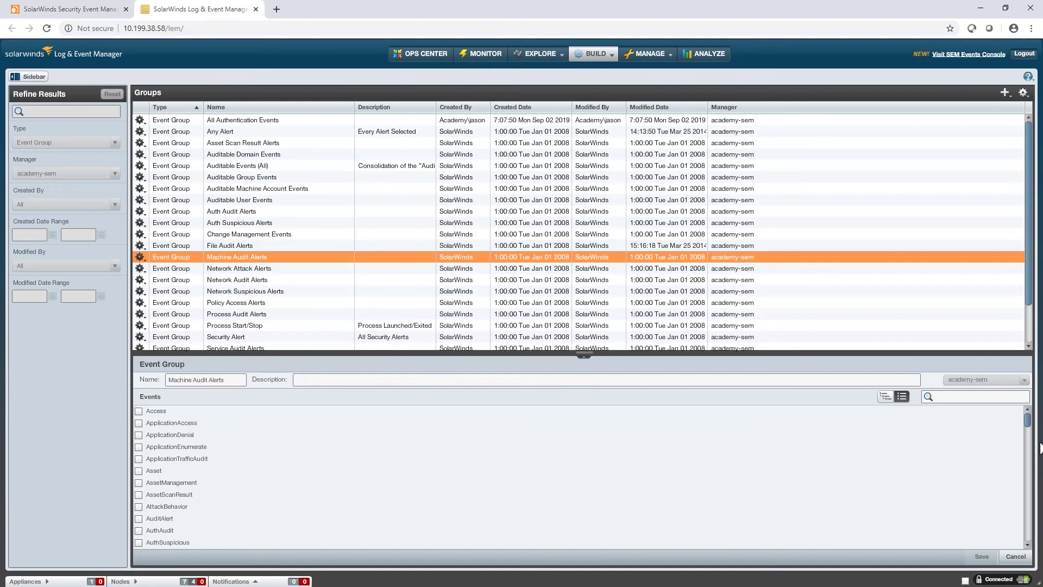
left_click_drag(1029, 421, 1032, 525)
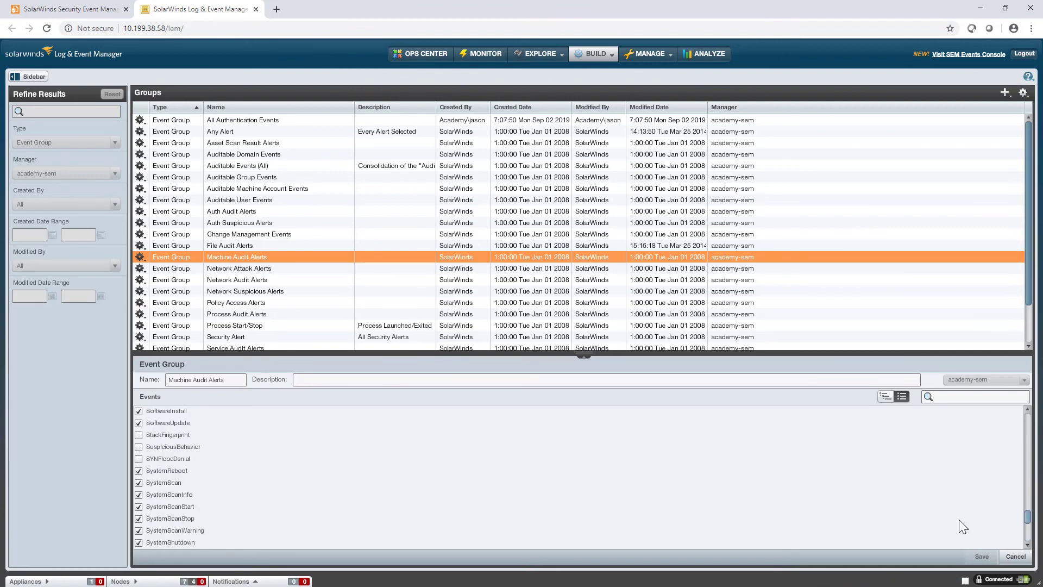
left_click(139, 471)
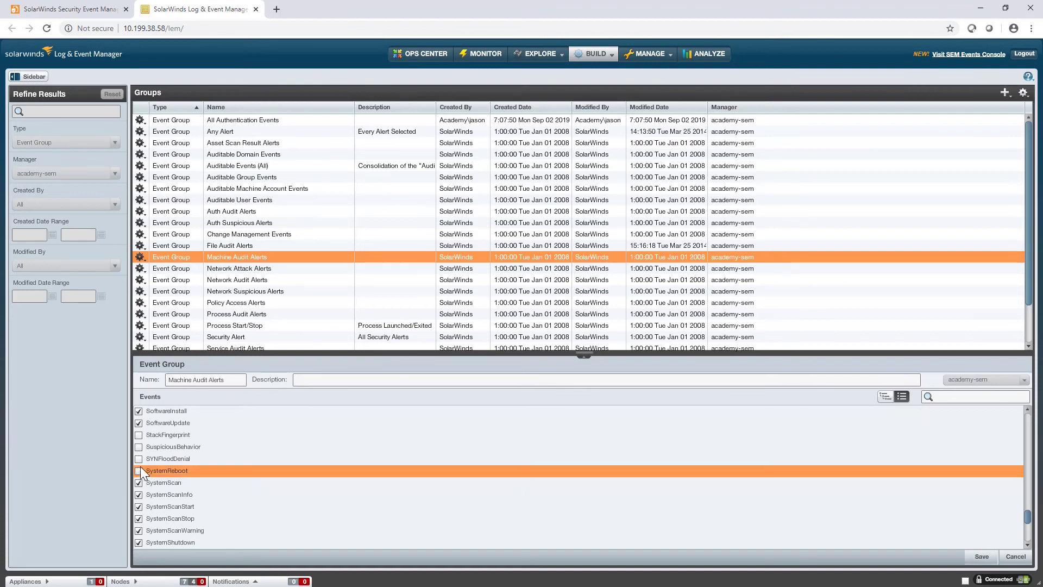
left_click(138, 412)
left_click(139, 422)
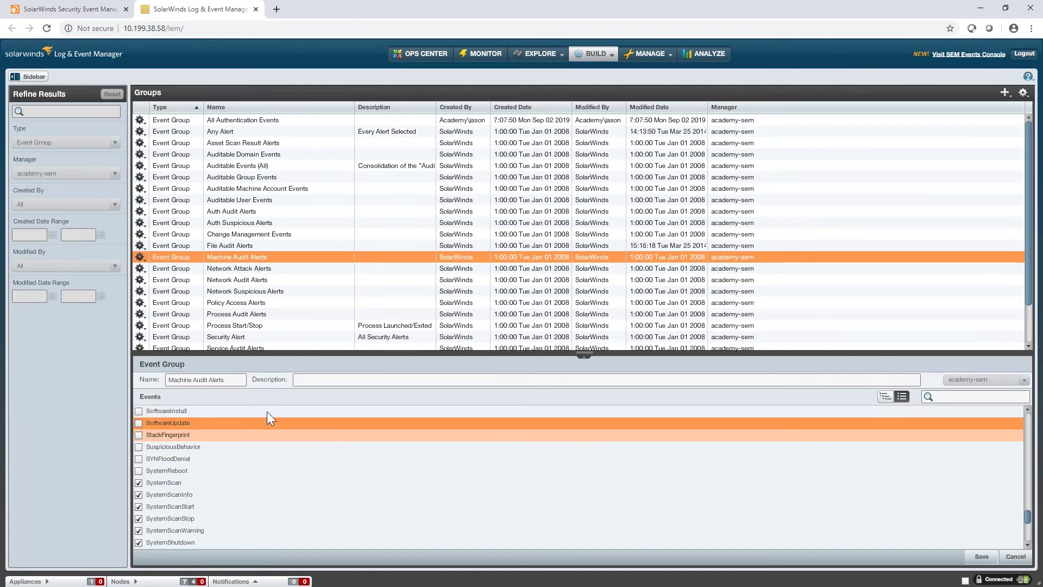
left_click(984, 555)
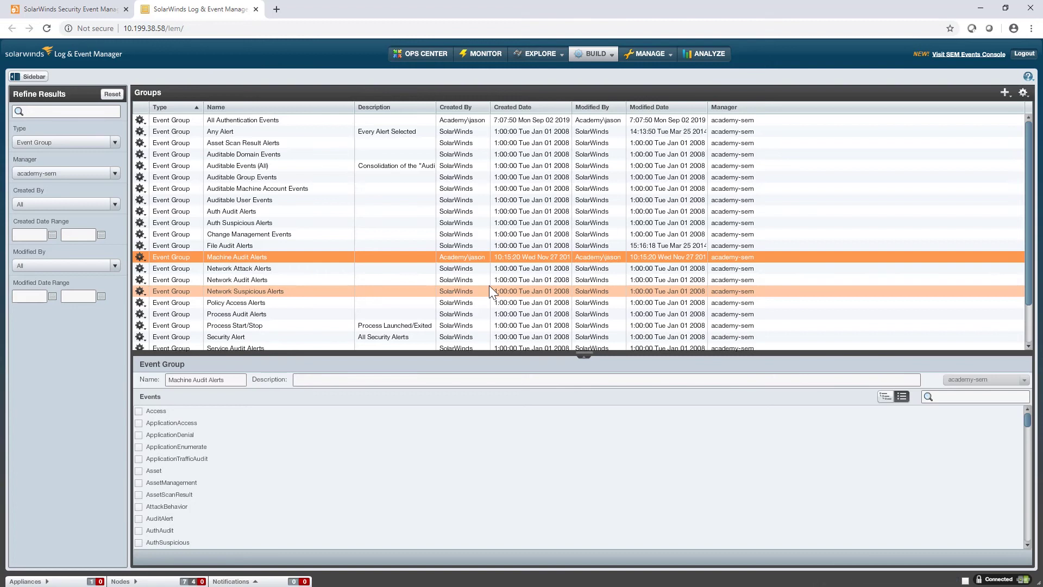
Step: Filter to Directory Service Group and start a new directory service group, dismissing the error
left_click(66, 140)
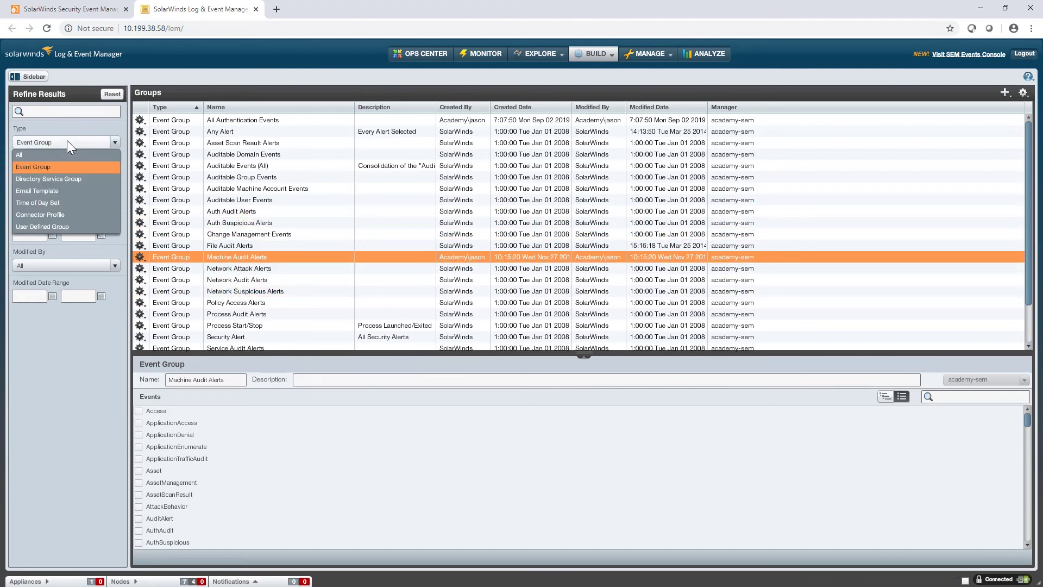
left_click(64, 180)
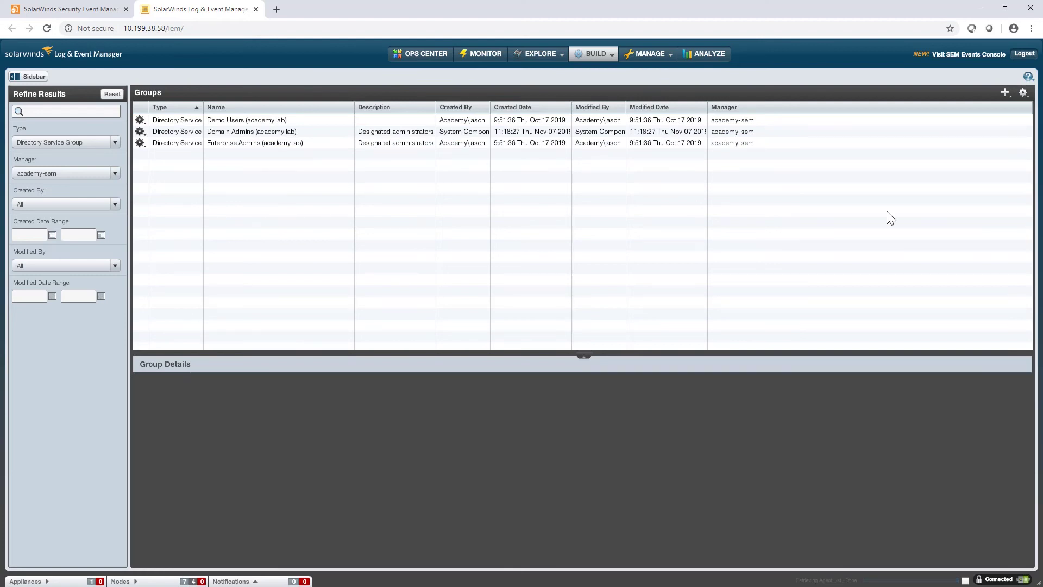
left_click(1006, 92)
left_click(969, 116)
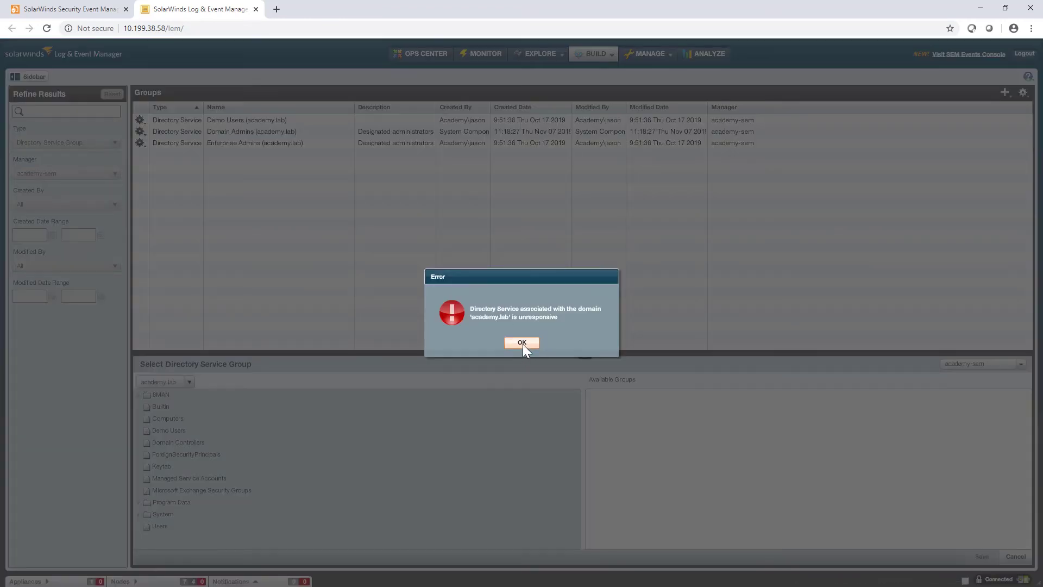
left_click(522, 343)
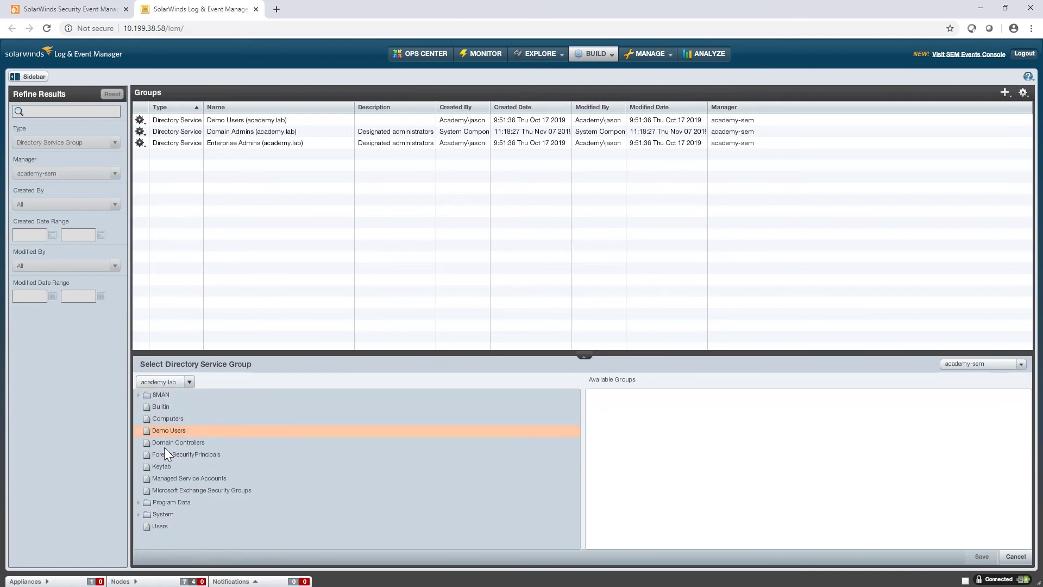
Step: Pick Domain Users from the Users folder and save the new group
left_click(158, 527)
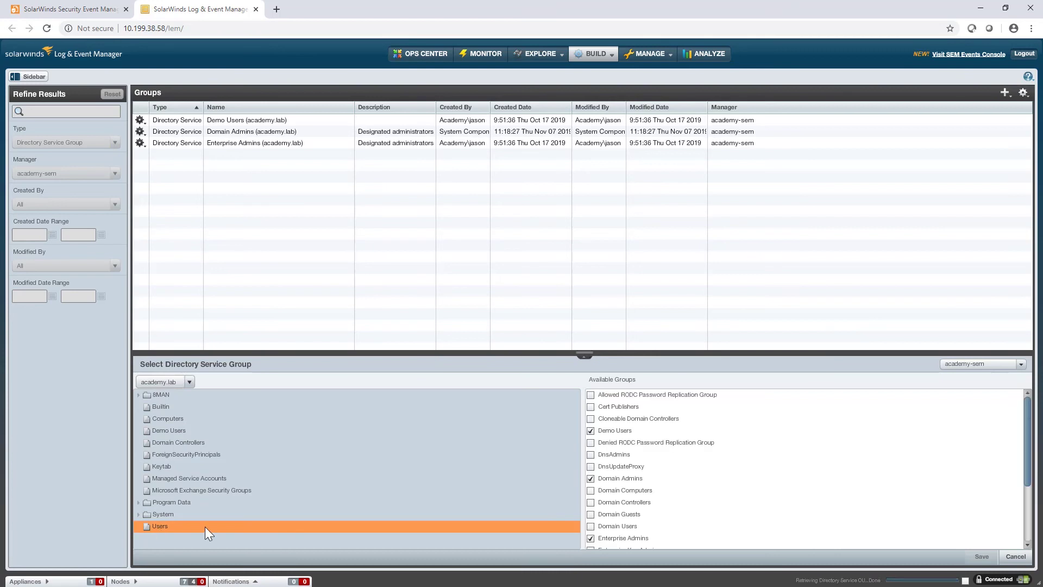
scroll(719, 488, "down", 3)
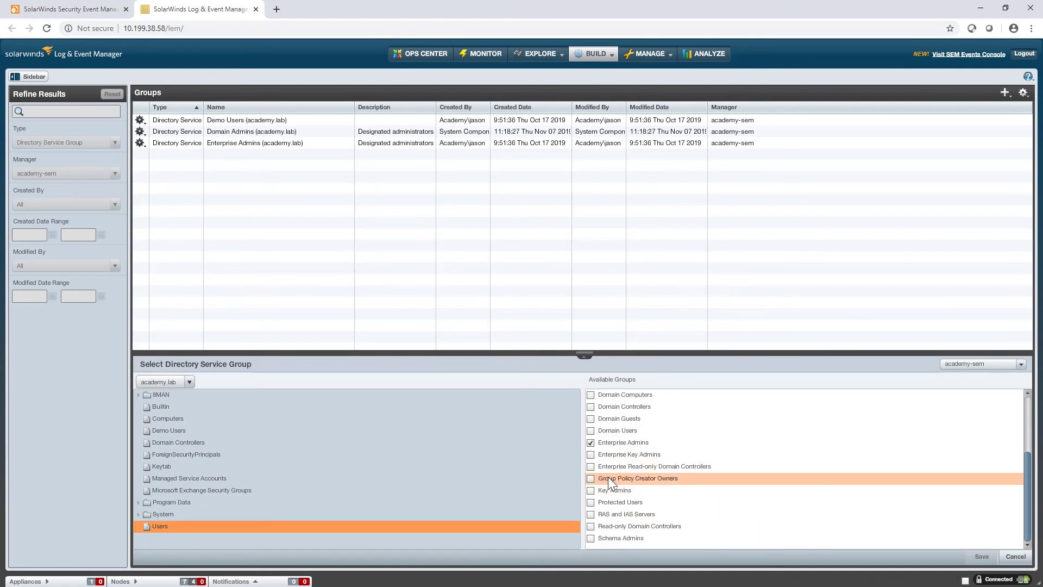
scroll(598, 475, "up", 3)
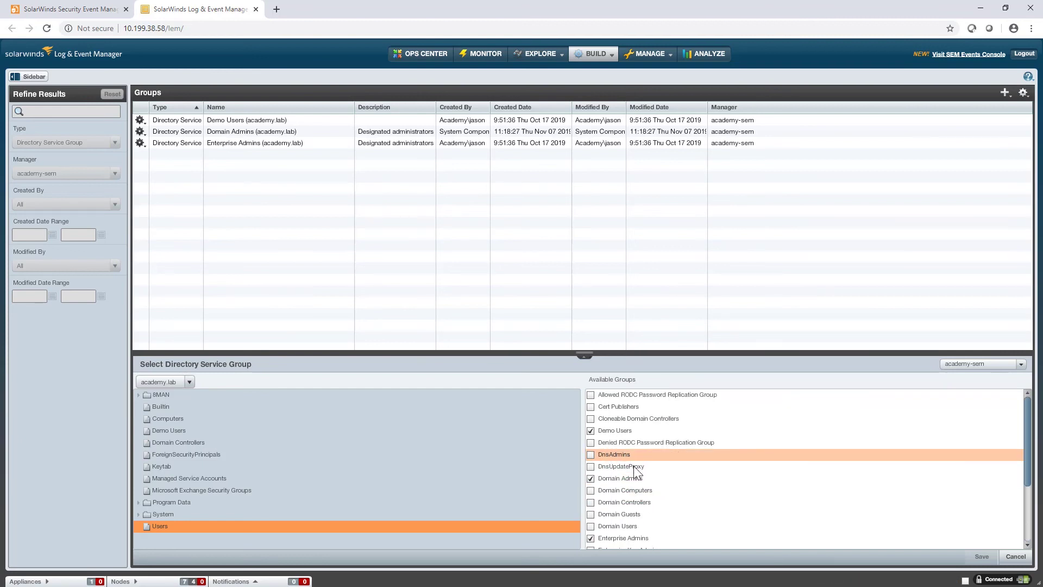
left_click(590, 527)
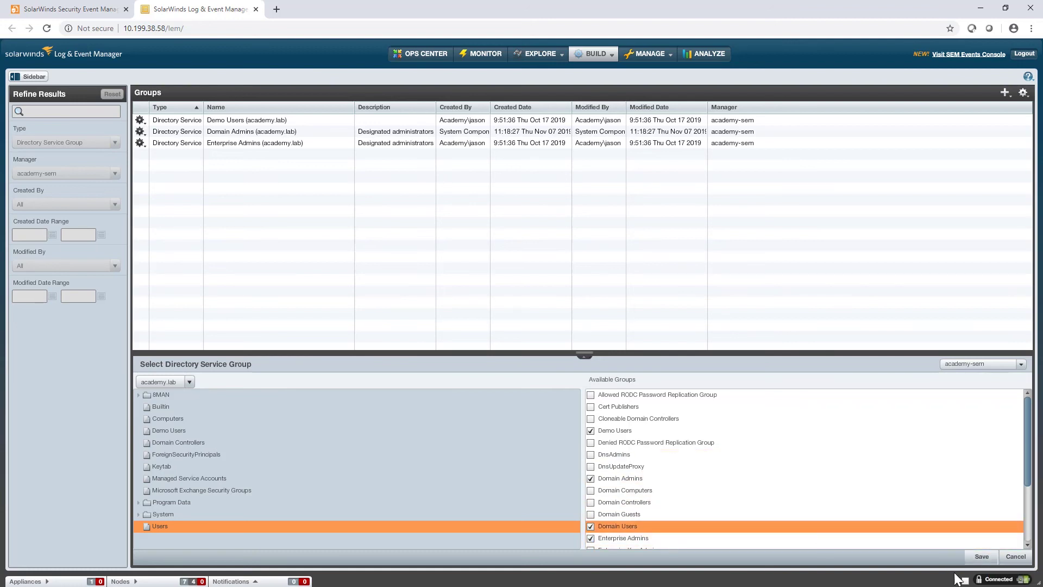
left_click(982, 557)
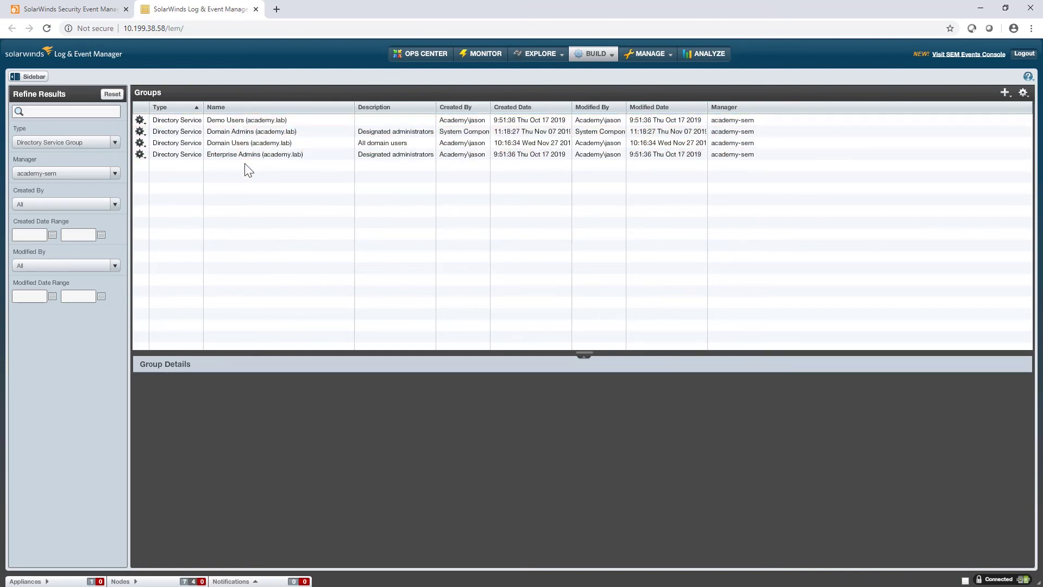
Step: Inspect the Domain Users (academy.lab) members, such as Administrator and LabUser, then the Domain Admins (academy.lab) members
left_click(239, 131)
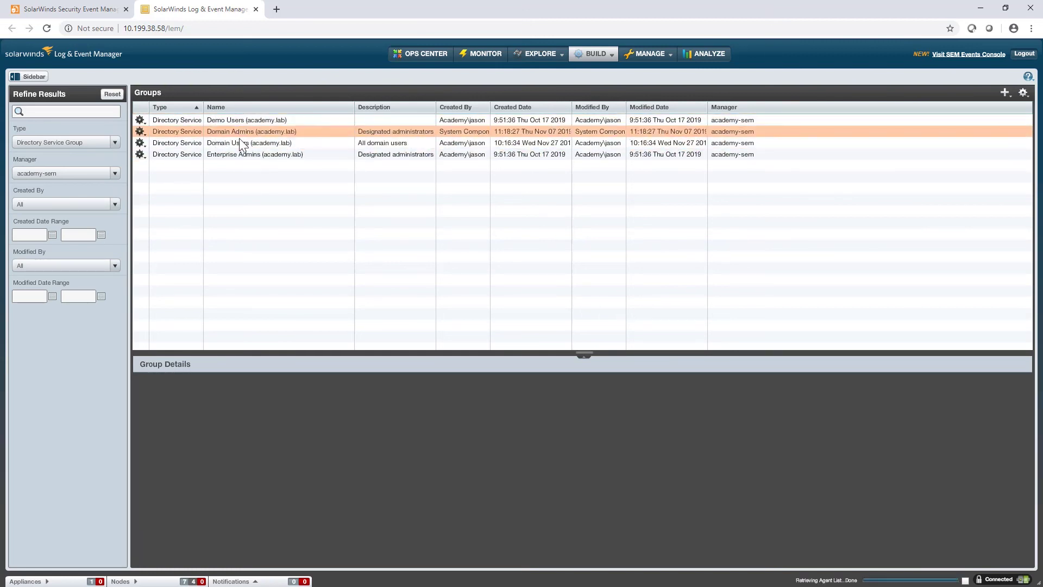
left_click(241, 142)
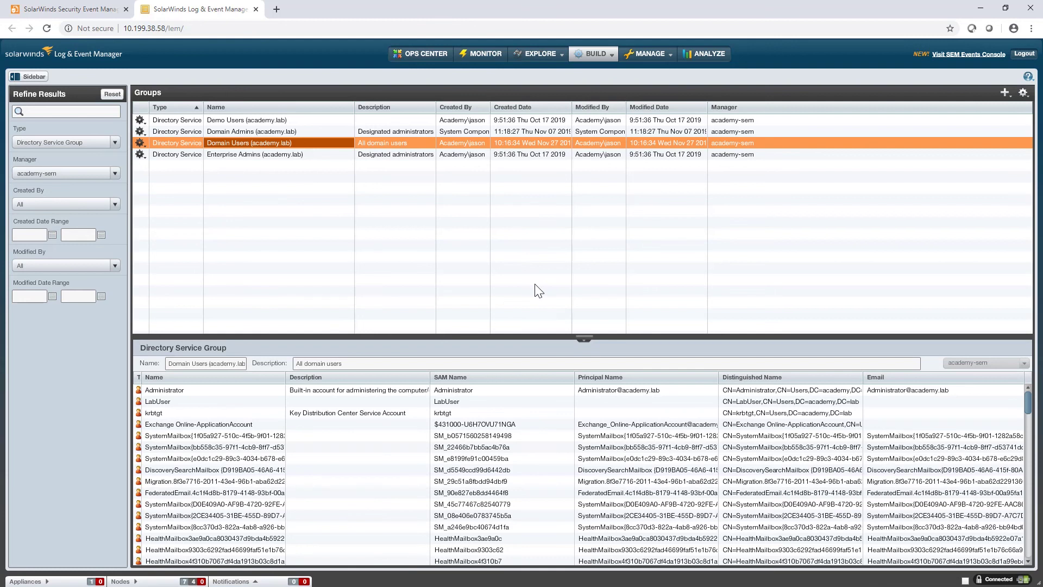
left_click(248, 131)
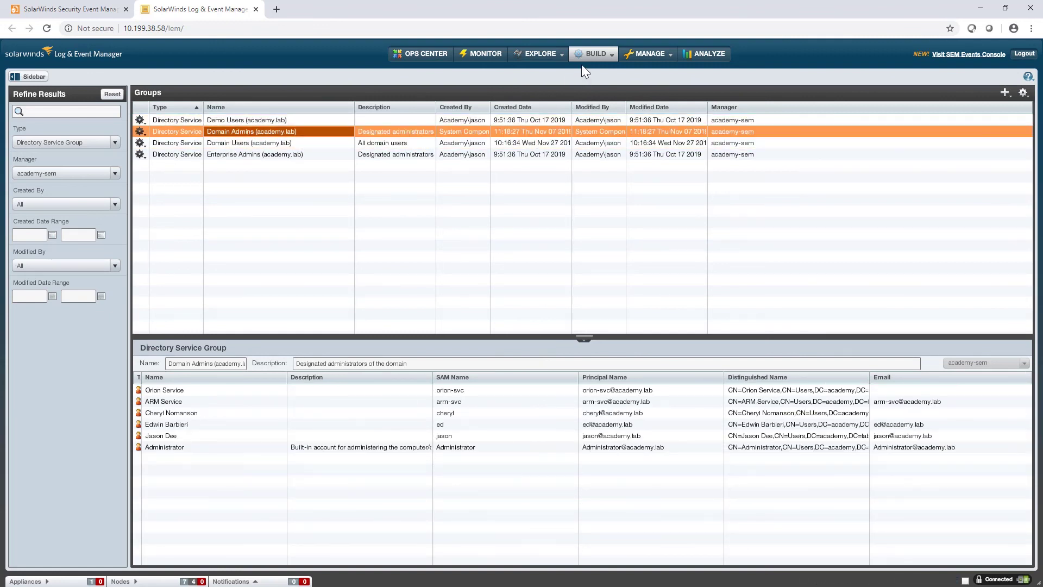
left_click(91, 137)
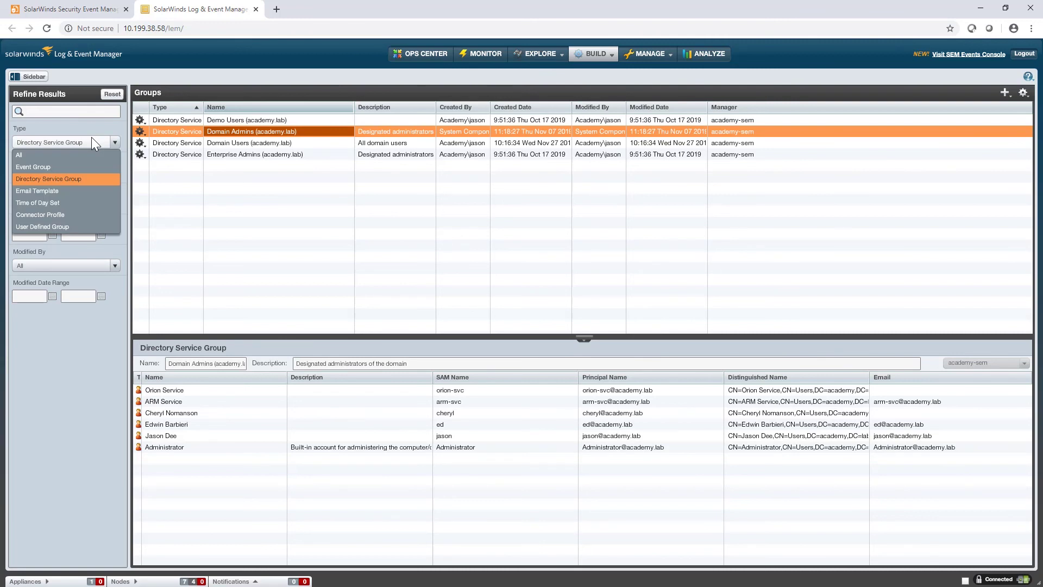
Step: Filter to Time of Day Sets, clear the Monday–Friday 12:00 and 12:30 slots in Business Hours, and save
left_click(54, 201)
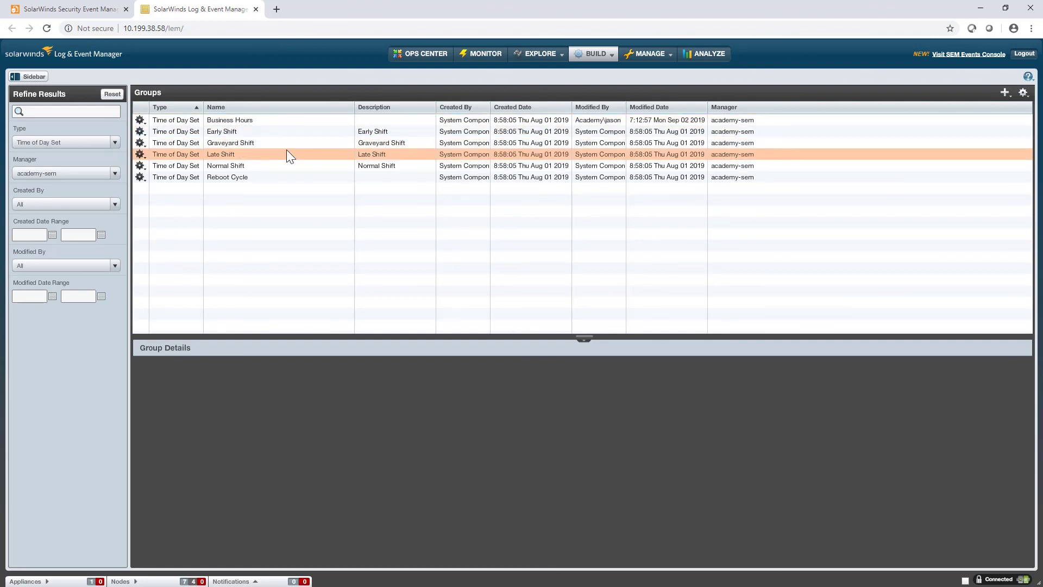
left_click(139, 120)
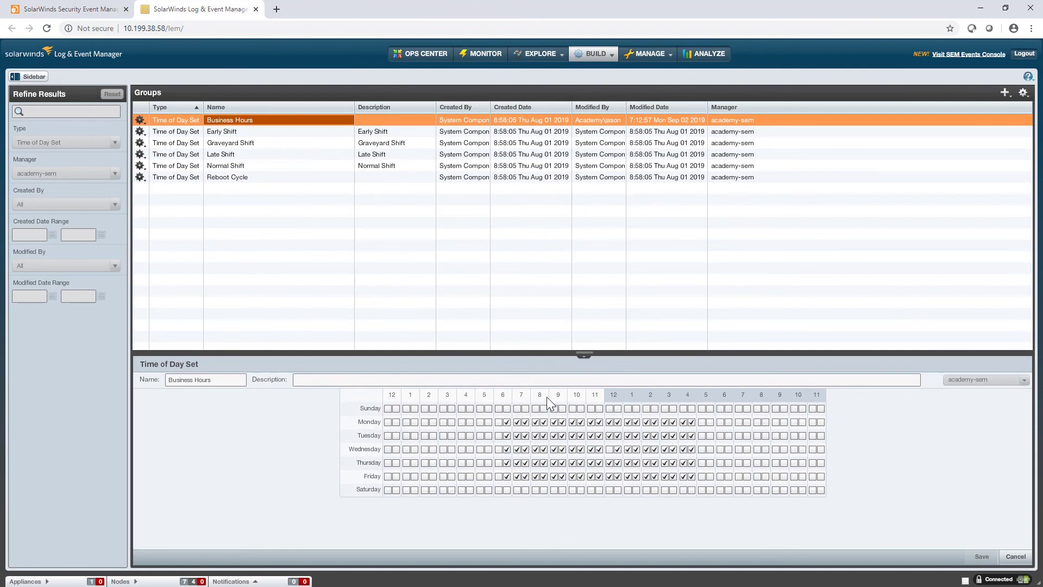
left_click(610, 449)
left_click(611, 422)
left_click(610, 475)
left_click(618, 476)
left_click(972, 557)
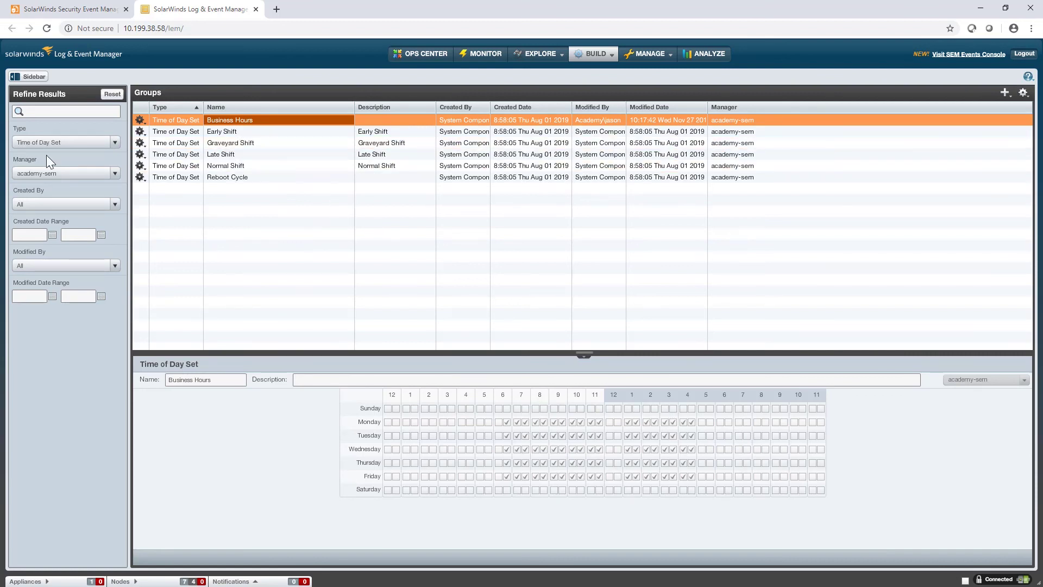
Step: Reopen the group type filter and keep it set to Time of Day Set
left_click(51, 141)
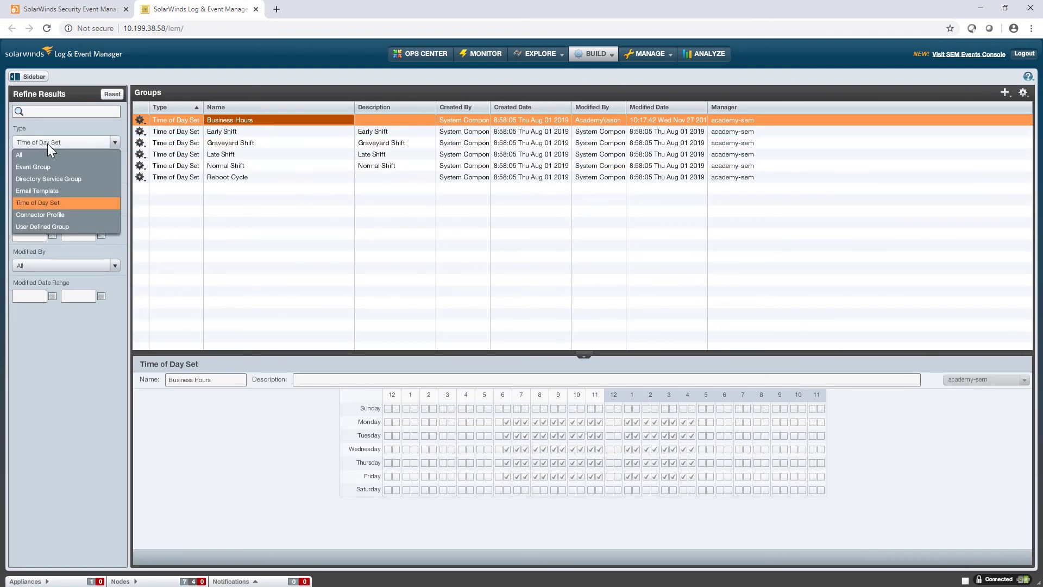
left_click(49, 143)
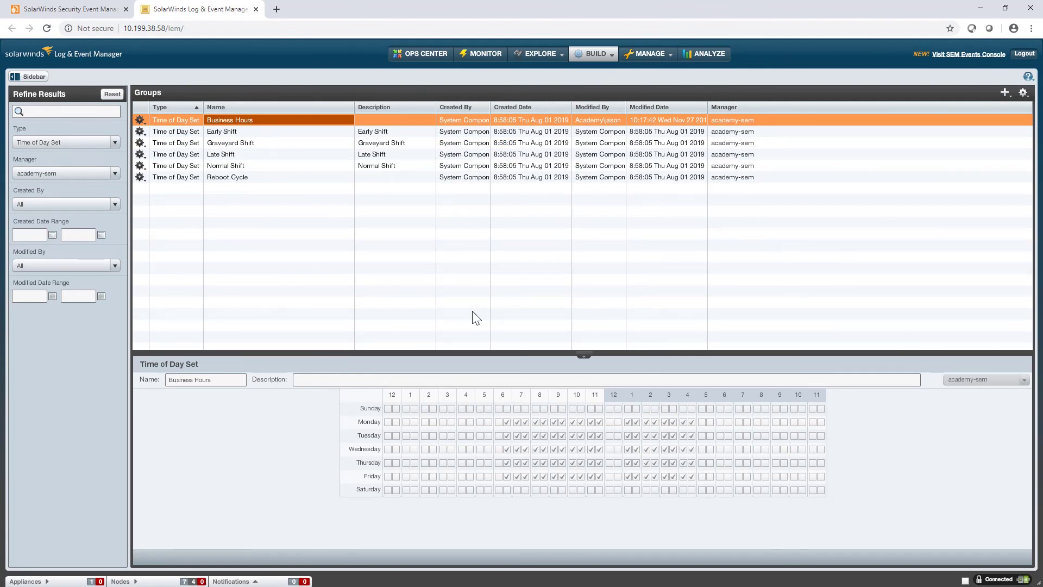
left_click(62, 142)
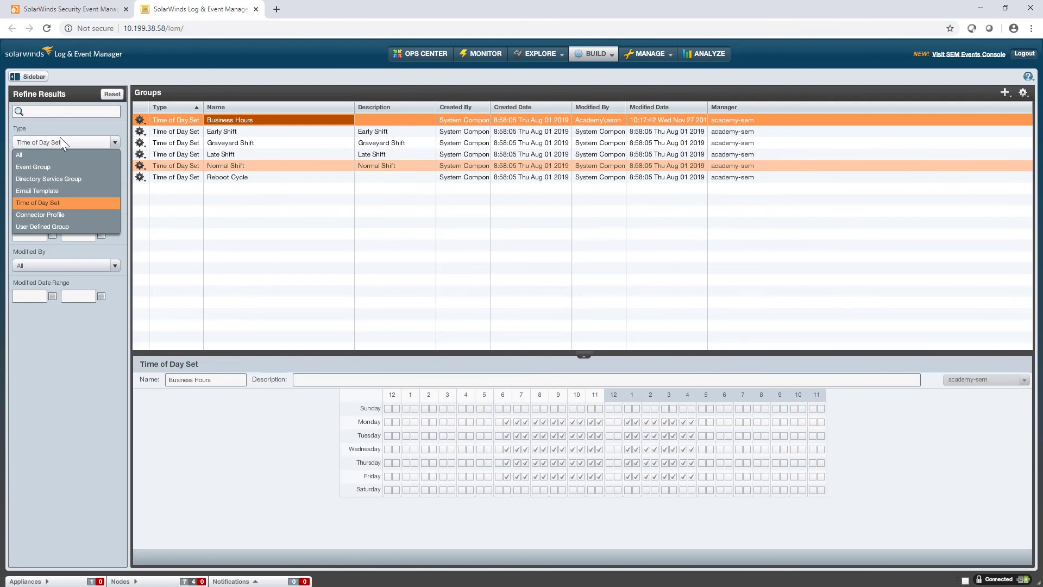
left_click(73, 144)
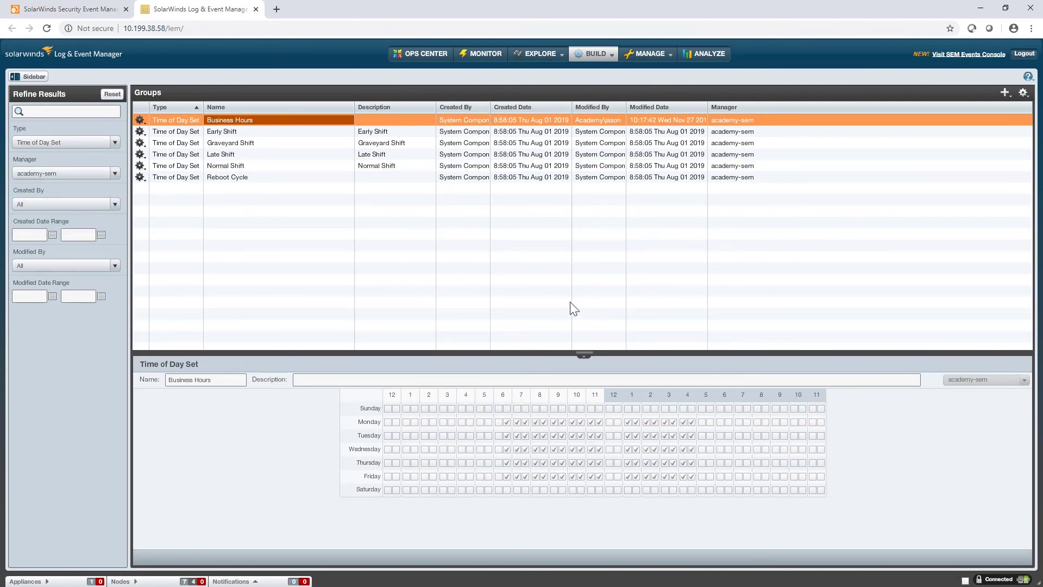